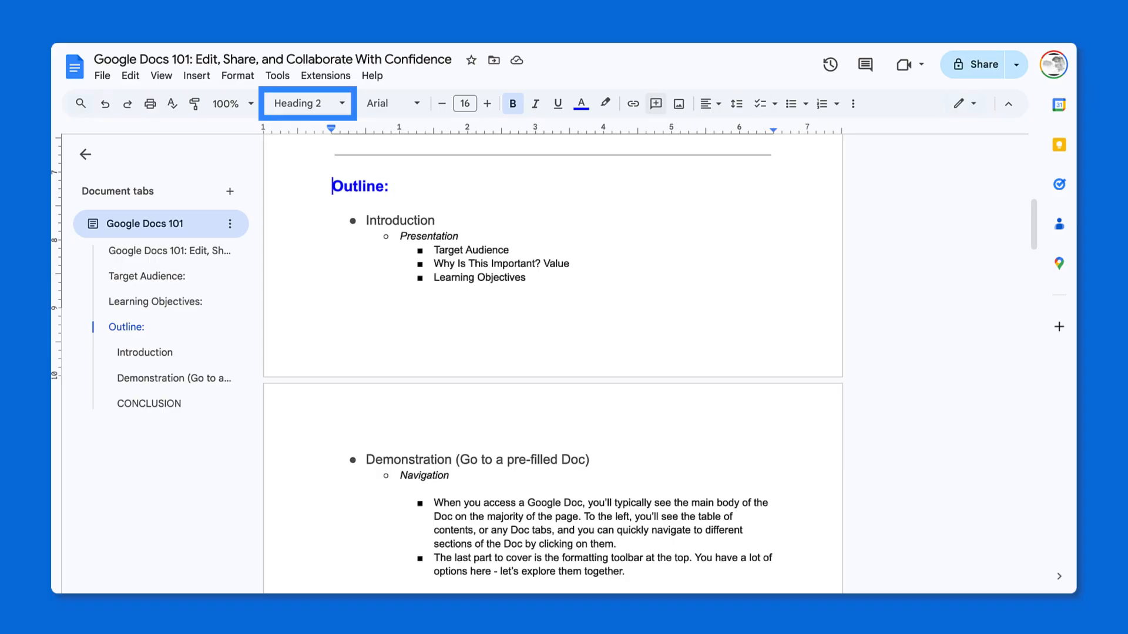
Examine the available paragraph styles and Heading 2 options, and check the styles of the title, the Target Audience heading and its paragraph.
{"action": "left_click", "coordinate": [336, 104]}
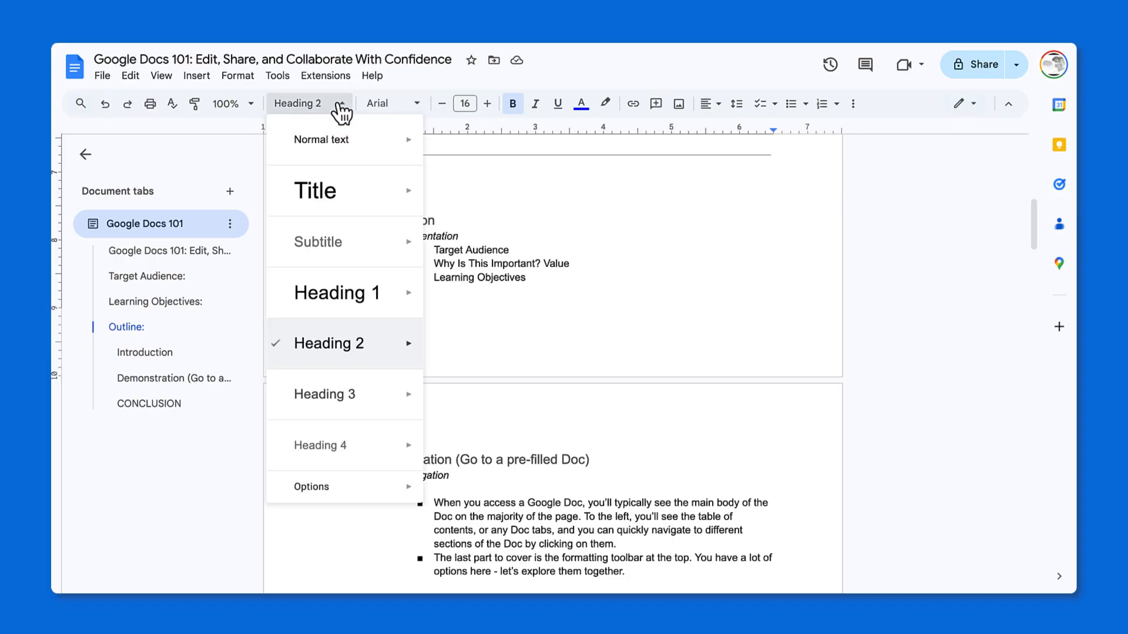
{"action": "mouse_move", "coordinate": [343, 142]}
{"action": "mouse_move", "coordinate": [411, 344]}
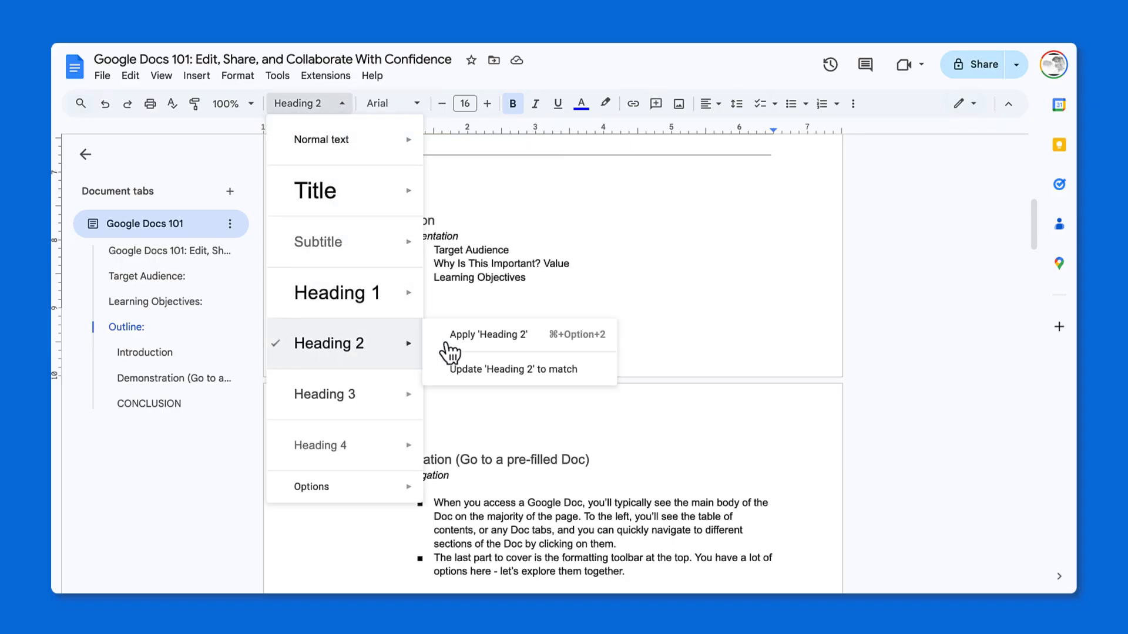
{"action": "left_click", "coordinate": [653, 262]}
{"action": "scroll", "coordinate": [653, 262], "scroll_direction": "up", "scroll_amount": 10}
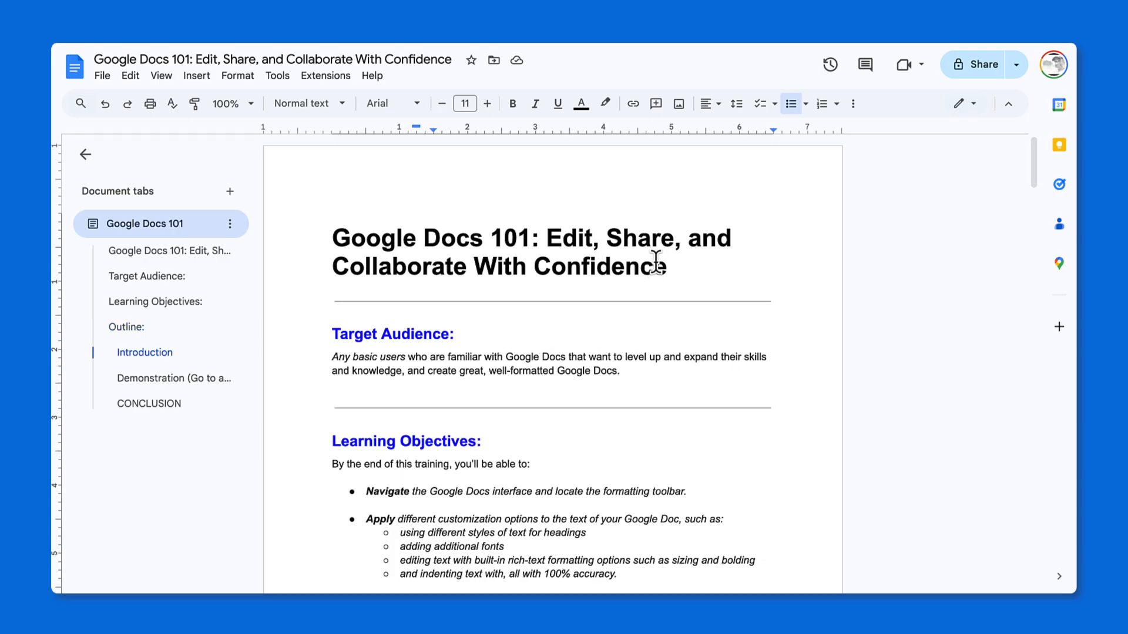
{"action": "left_click_drag", "start_coordinate": [666, 267], "coordinate": [522, 243]}
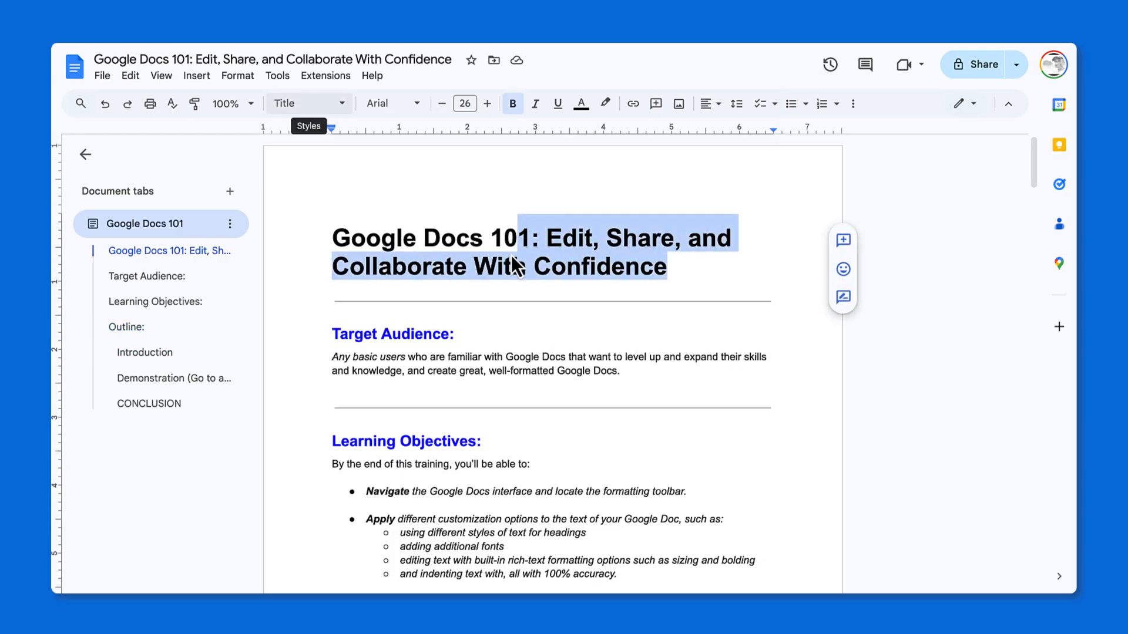
{"action": "left_click", "coordinate": [390, 334]}
{"action": "left_click", "coordinate": [429, 371]}
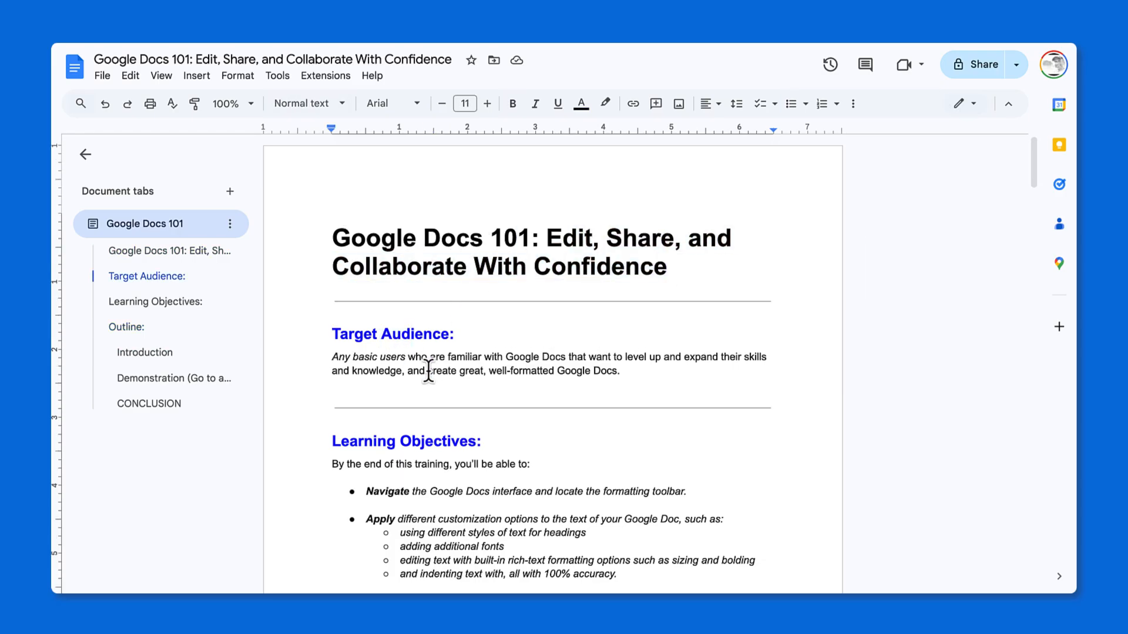
Browse the available fonts and the extended font catalogue, and set Montserrat as the font at the Learning Objectives heading.
{"action": "left_click", "coordinate": [929, 423]}
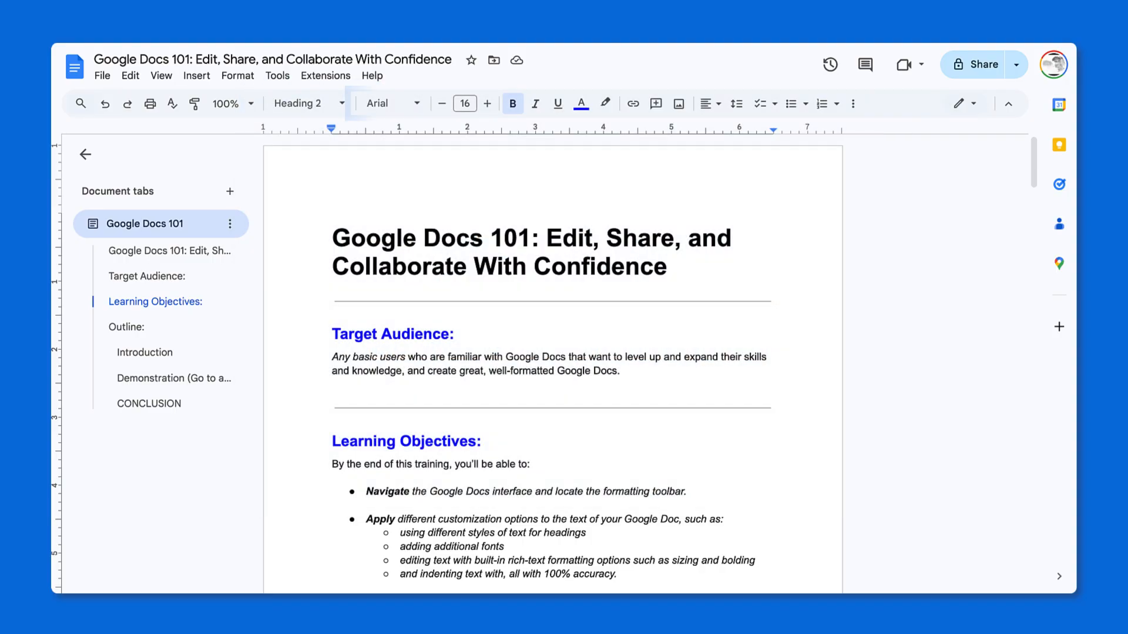
{"action": "left_click", "coordinate": [419, 107]}
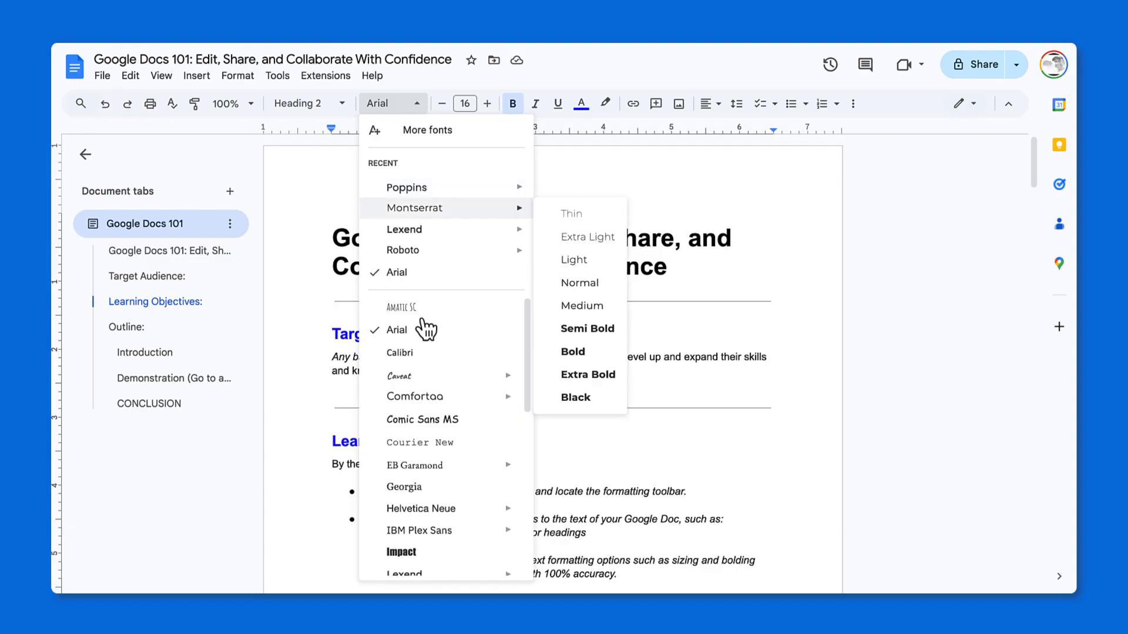
{"action": "scroll", "coordinate": [425, 329], "scroll_direction": "down", "scroll_amount": 1}
{"action": "scroll", "coordinate": [426, 329], "scroll_direction": "down", "scroll_amount": 3}
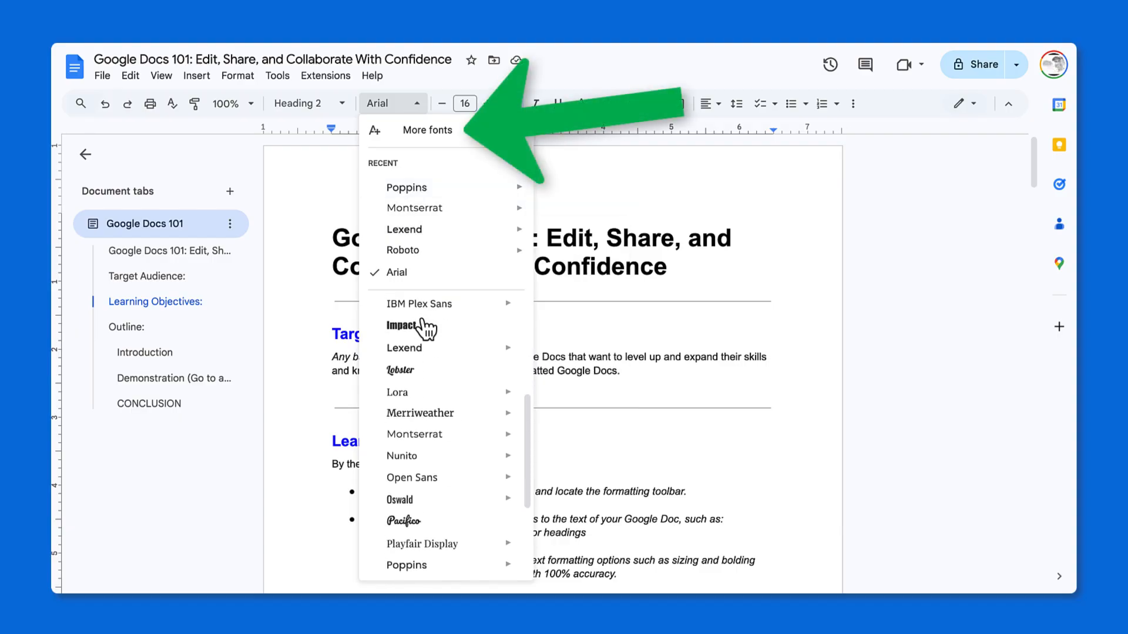
{"action": "scroll", "coordinate": [426, 329], "scroll_direction": "up", "scroll_amount": 3}
{"action": "scroll", "coordinate": [424, 327], "scroll_direction": "up", "scroll_amount": 1}
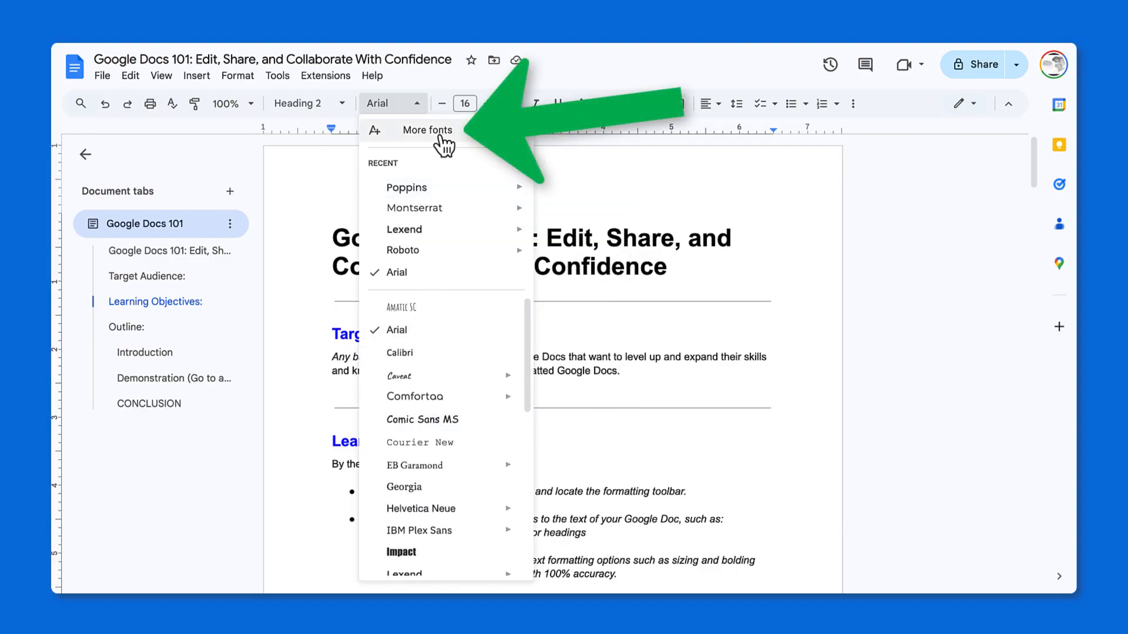
{"action": "left_click", "coordinate": [440, 139]}
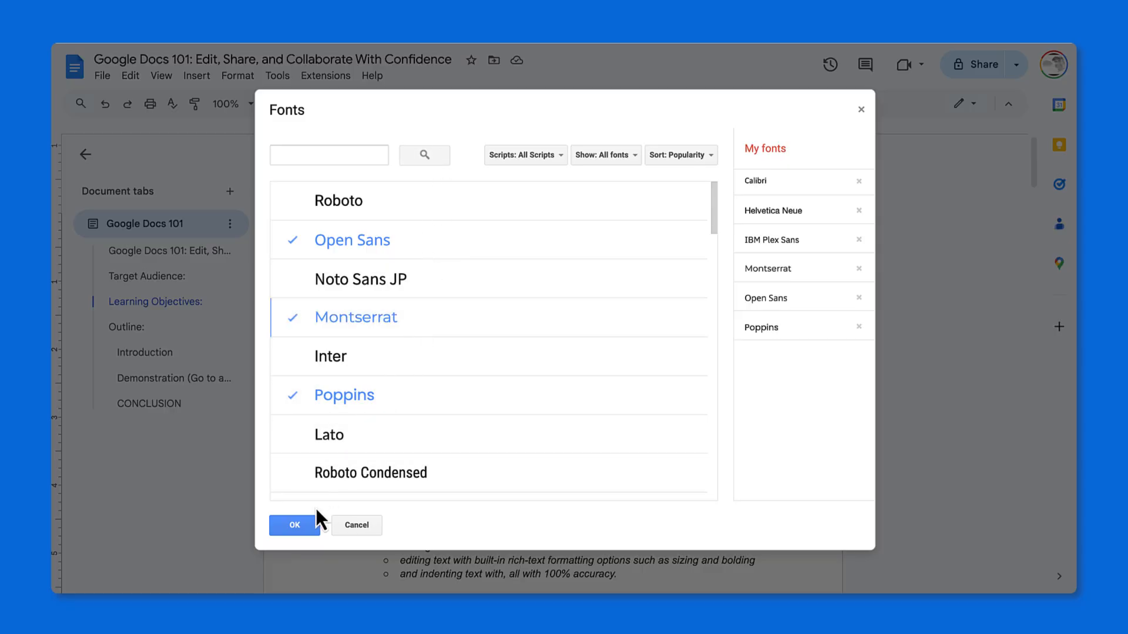
{"action": "left_click", "coordinate": [303, 526]}
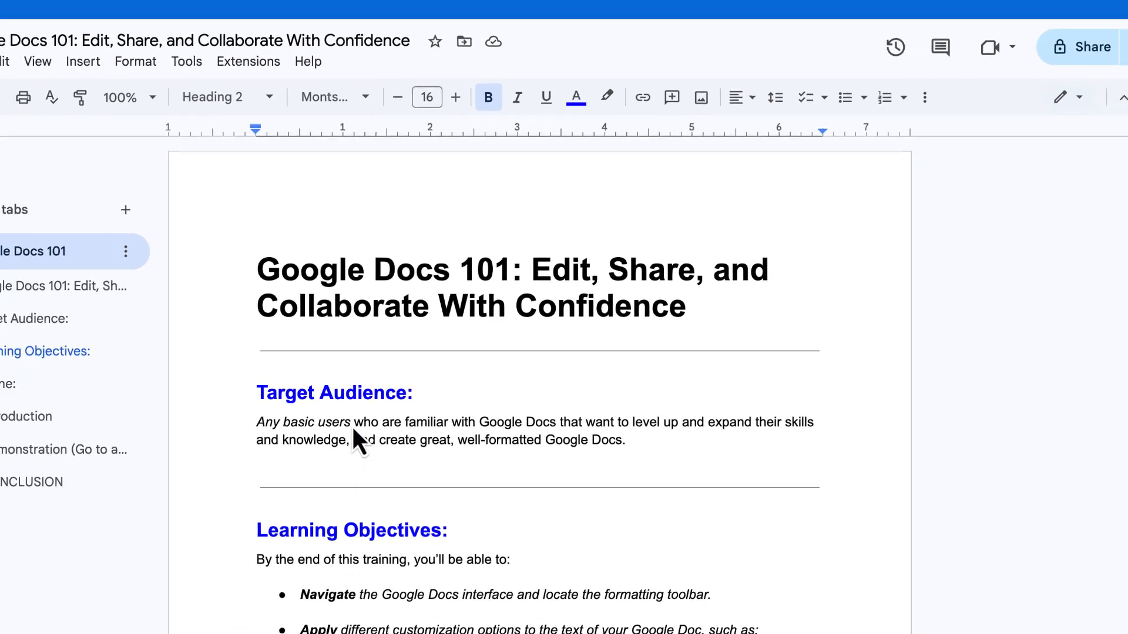
Bold the words "Google Docs" in the first line of the Target Audience paragraph.
{"action": "scroll", "coordinate": [352, 426], "scroll_direction": "down", "scroll_amount": 1}
{"action": "left_click", "coordinate": [298, 422]}
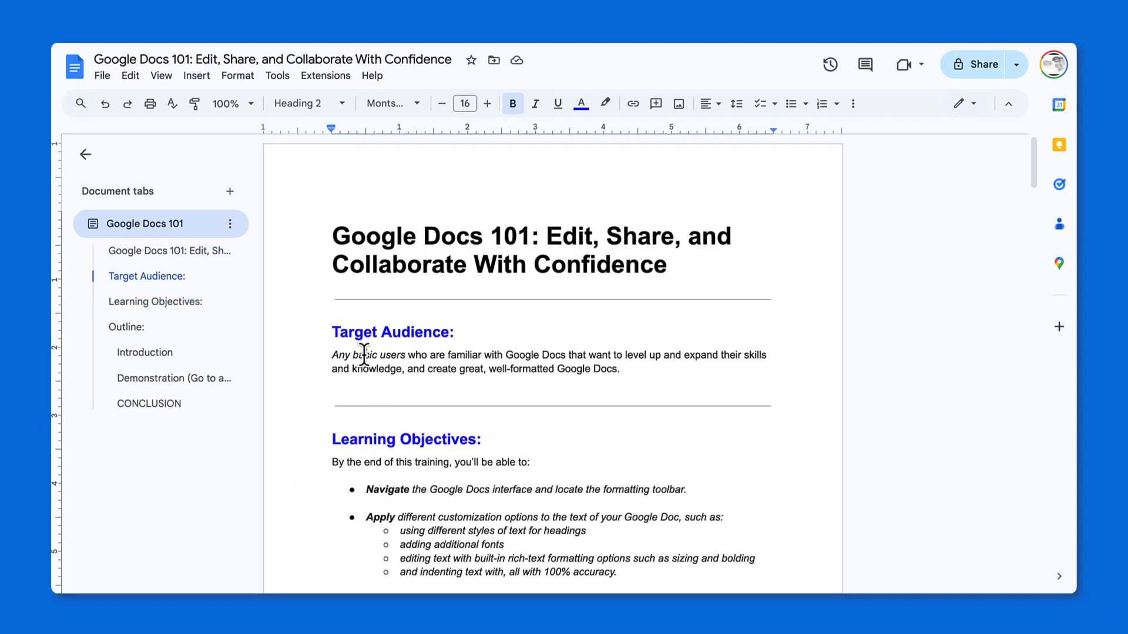
{"action": "double_click", "coordinate": [364, 354]}
{"action": "left_click_drag", "start_coordinate": [507, 355], "coordinate": [556, 355]}
{"action": "left_click", "coordinate": [512, 107]}
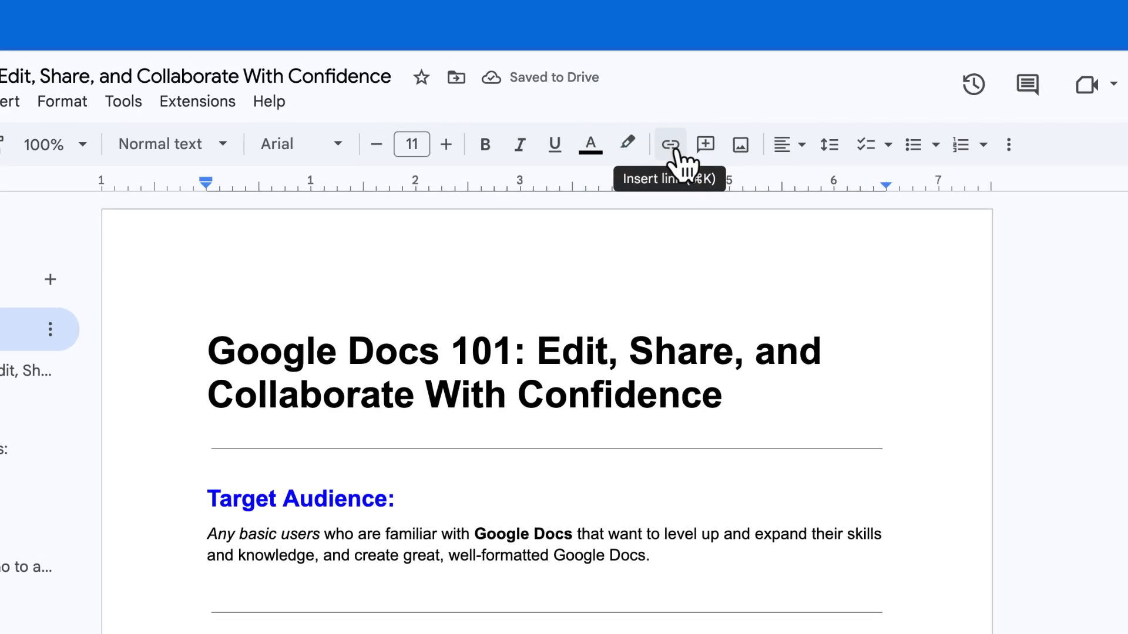
{"action": "left_click", "coordinate": [672, 148]}
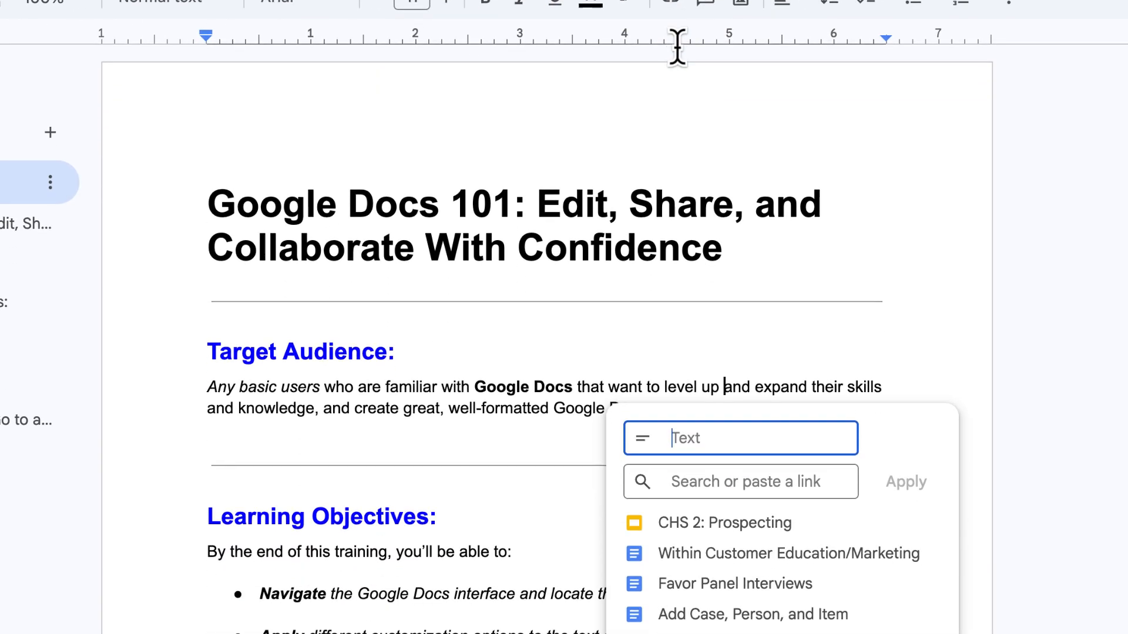
{"action": "left_click", "coordinate": [704, 624]}
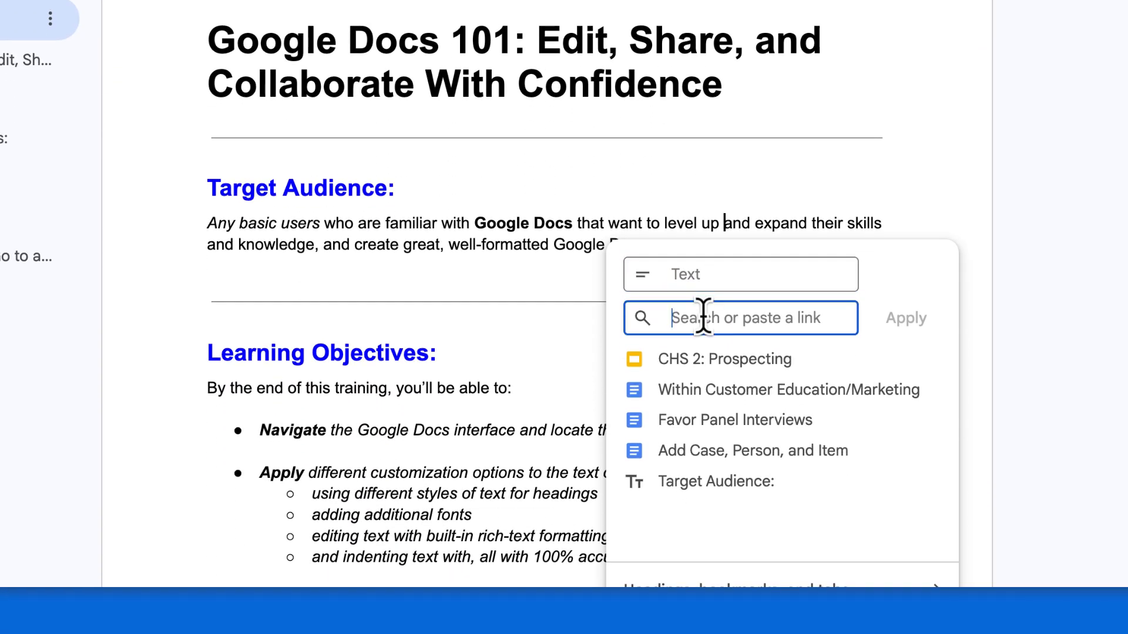
{"action": "type", "text": "www.resreels.com"}
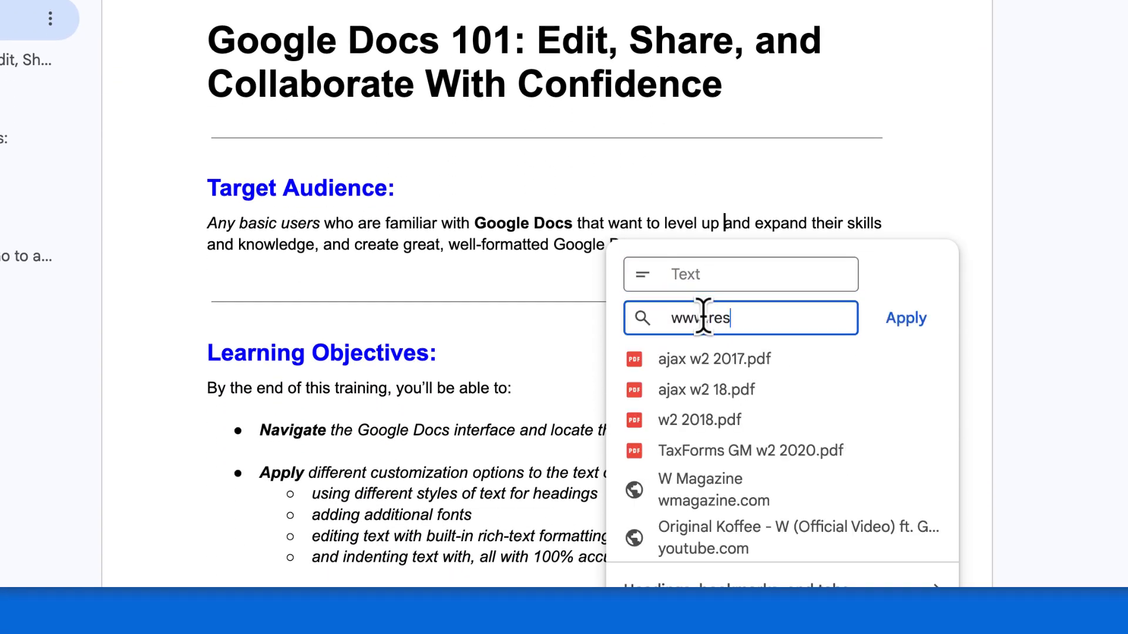
{"action": "left_click", "coordinate": [676, 278]}
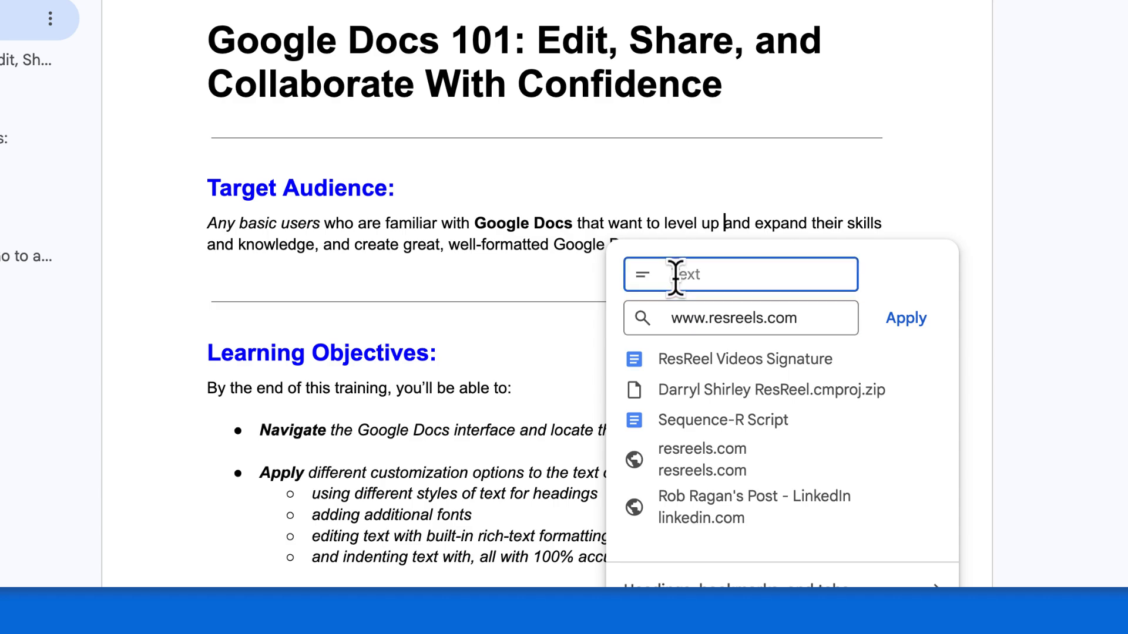
{"action": "left_click", "coordinate": [907, 320]}
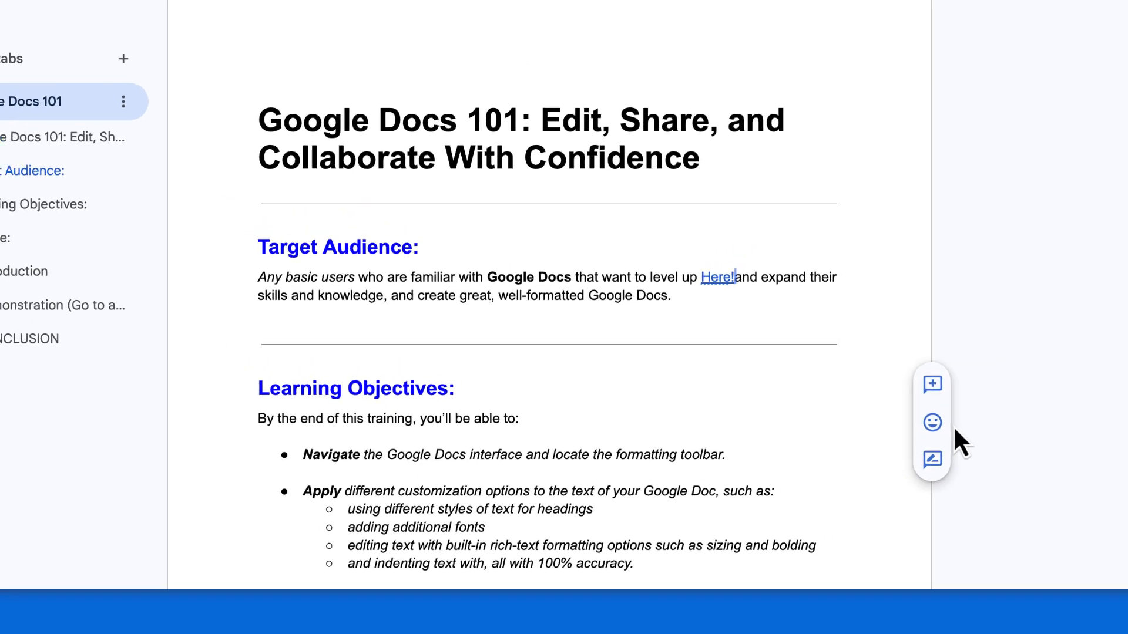
Insert the Google Drive icon PNG from the computer's Desktop below the Target Audience paragraph and shrink it to a small image.
{"action": "scroll", "coordinate": [859, 468], "scroll_direction": "down", "scroll_amount": 1}
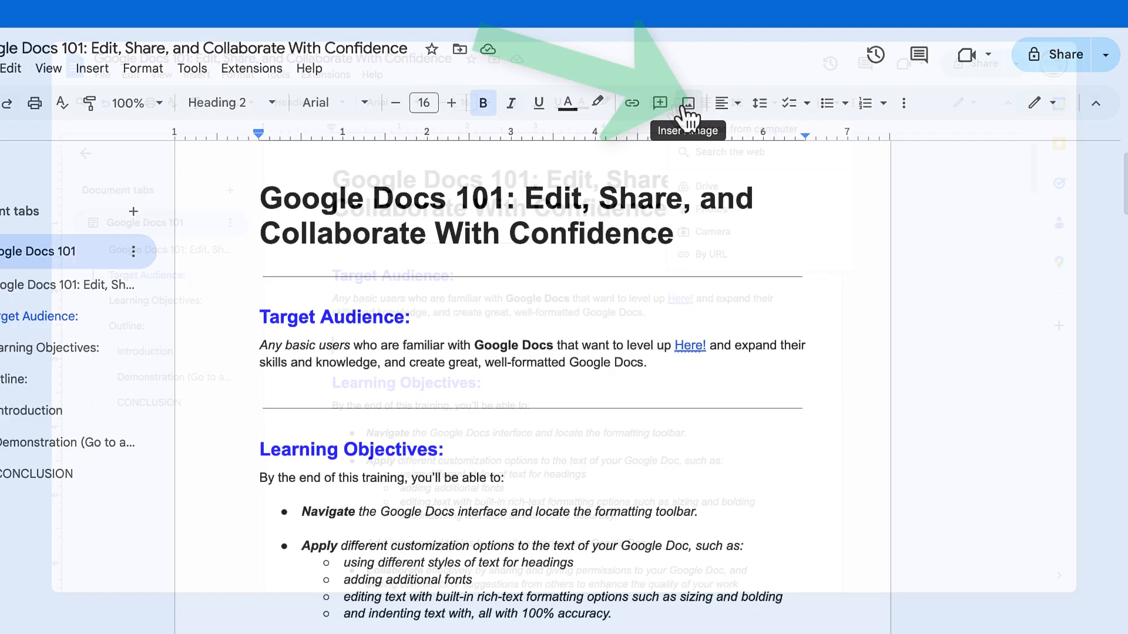
{"action": "left_click", "coordinate": [678, 103]}
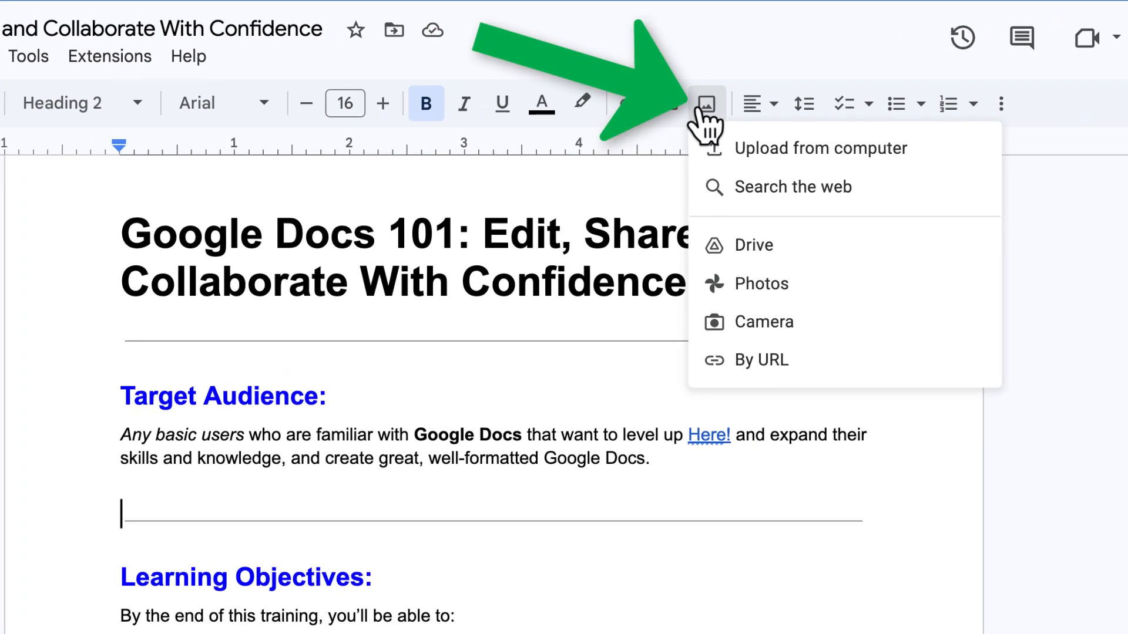
{"action": "left_click", "coordinate": [864, 154]}
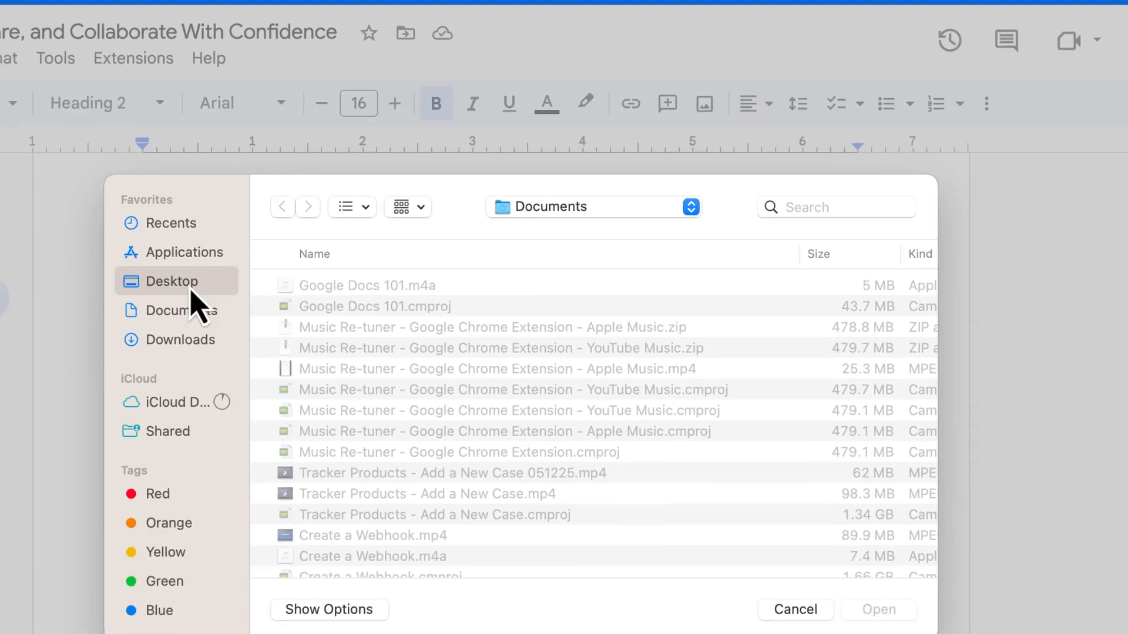
{"action": "left_click", "coordinate": [190, 290]}
{"action": "left_click", "coordinate": [357, 287]}
{"action": "left_click", "coordinate": [879, 610]}
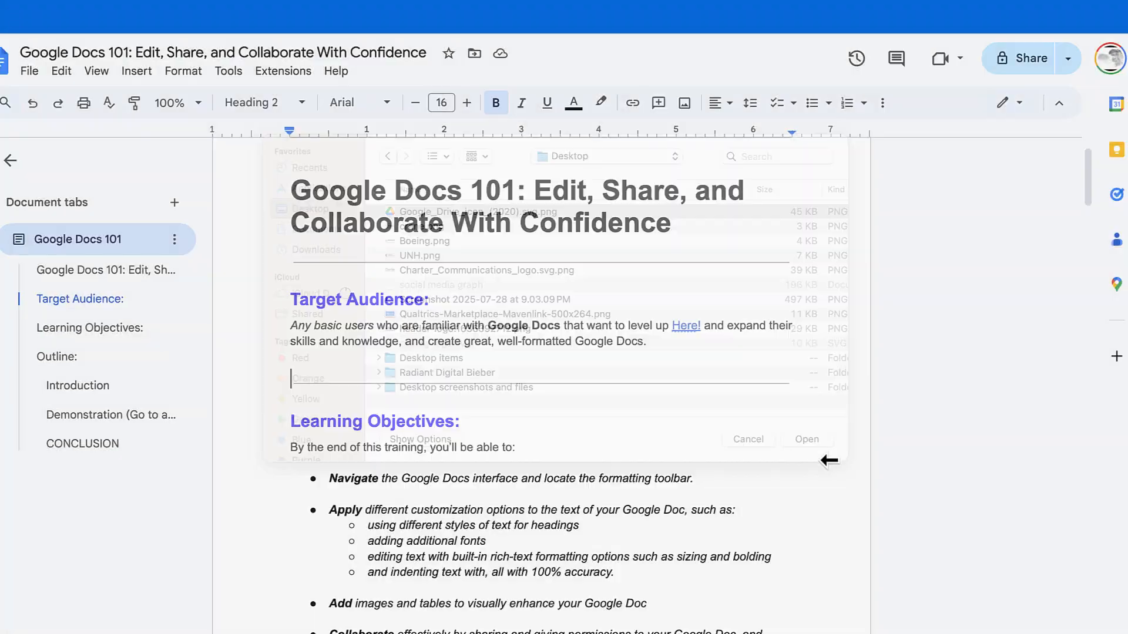
{"action": "left_click", "coordinate": [579, 383]}
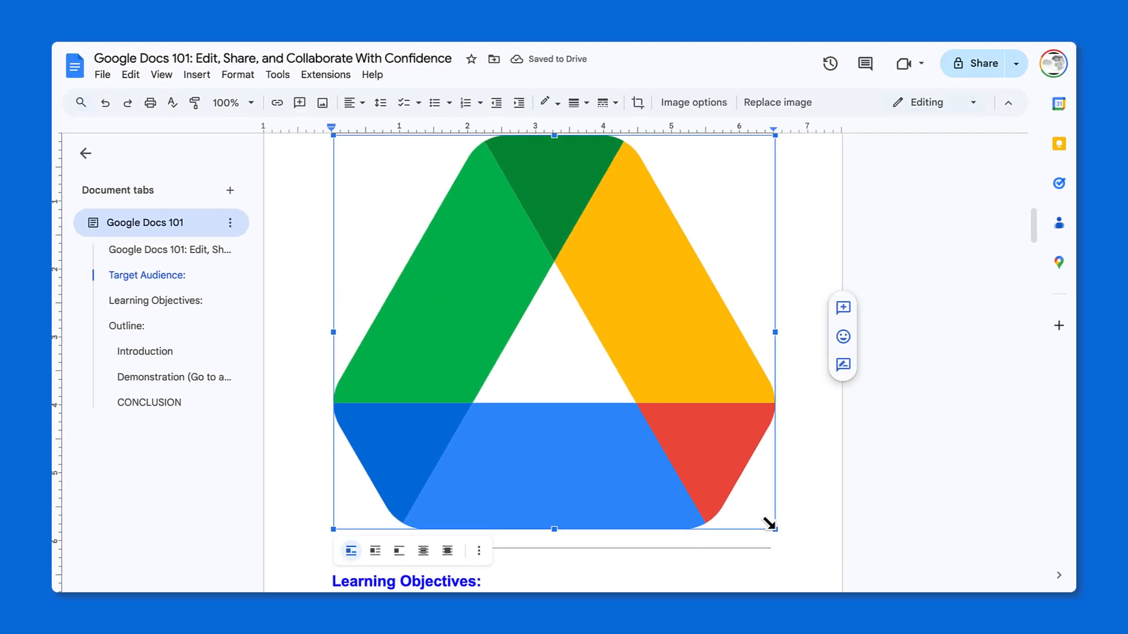
{"action": "left_click_drag", "start_coordinate": [775, 529], "coordinate": [347, 205]}
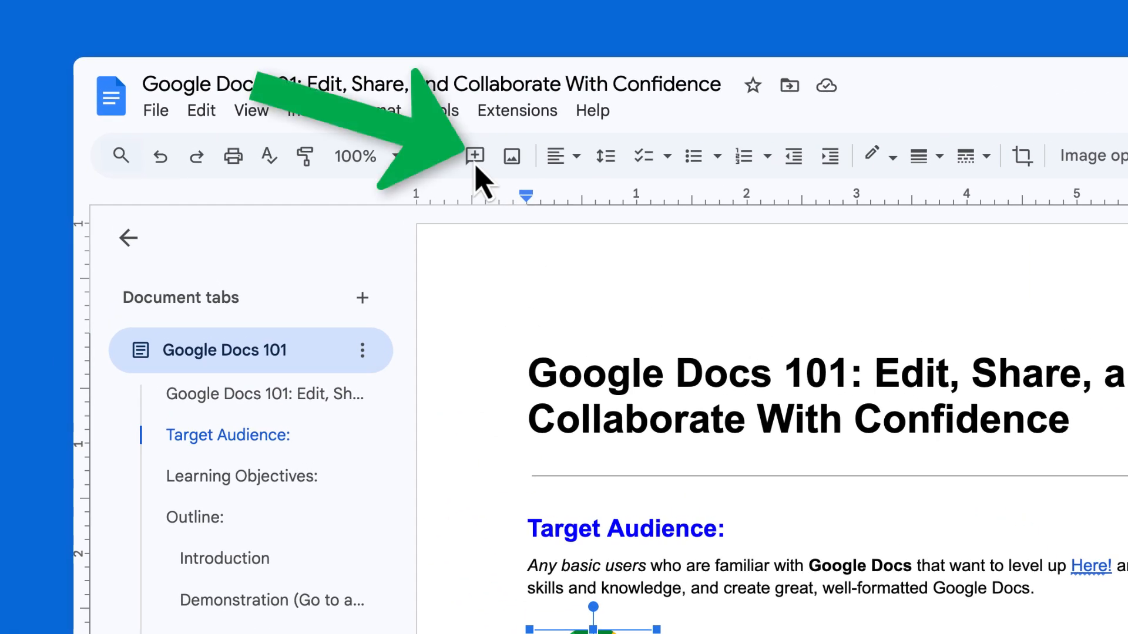
Add the comment "This is too big." to the Google Drive icon image.
{"action": "left_click", "coordinate": [475, 160]}
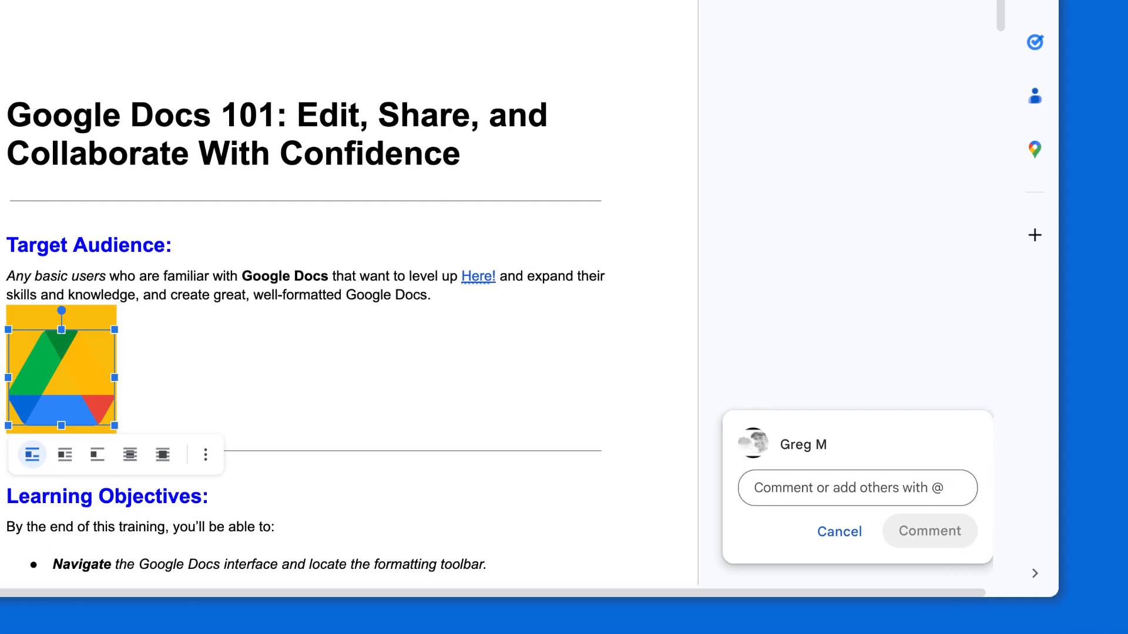
{"action": "type", "text": "This is too big."}
{"action": "left_click", "coordinate": [930, 531]}
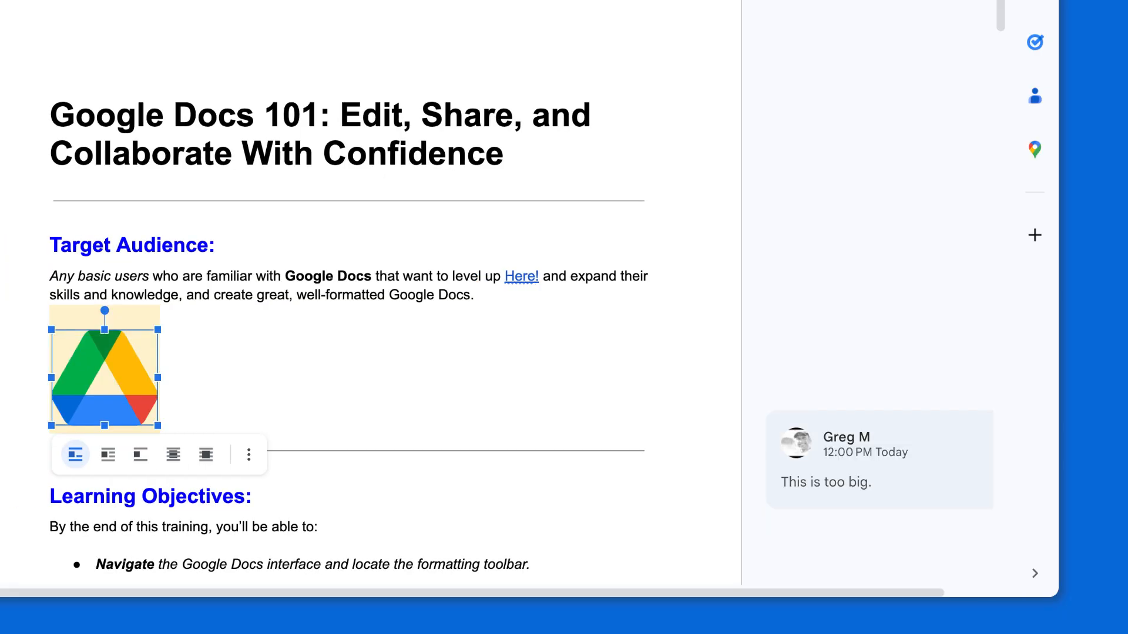
Reply to the image comment by mentioning a collaborator's e-mail address, and share the document with that person.
{"action": "left_click", "coordinate": [881, 482]}
{"action": "left_click", "coordinate": [881, 527]}
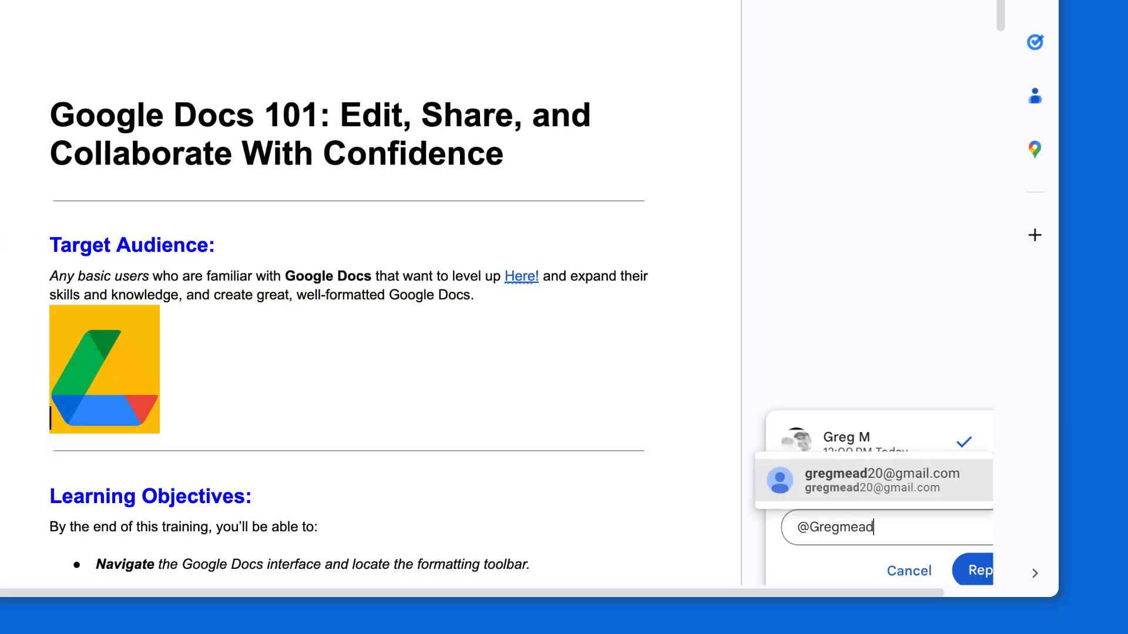
{"action": "left_click", "coordinate": [881, 480]}
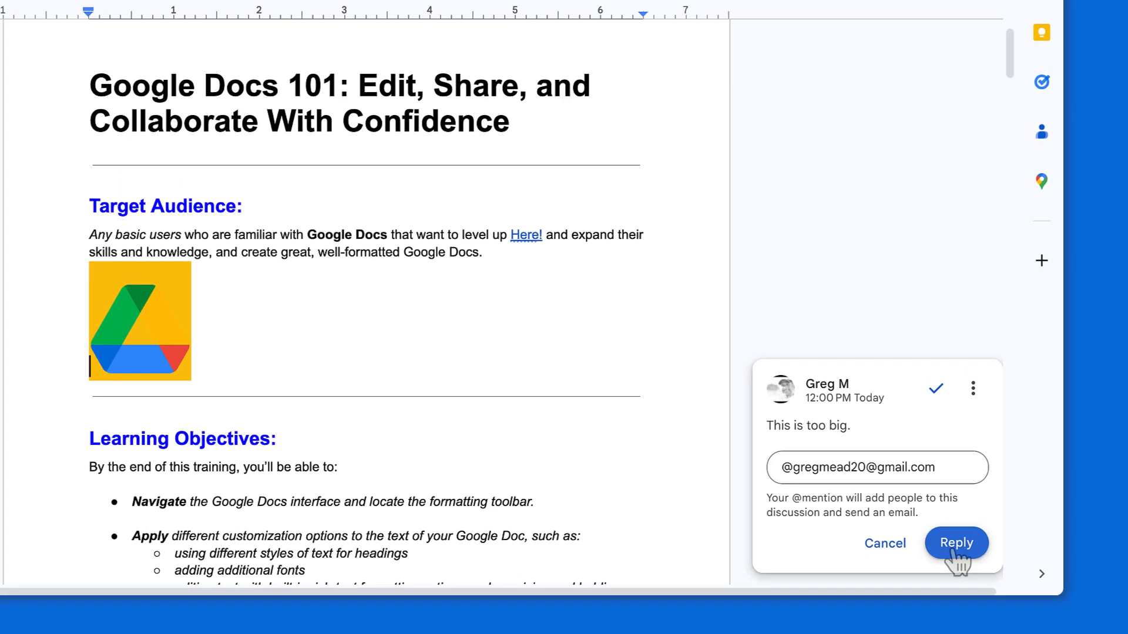
{"action": "left_click", "coordinate": [987, 610]}
{"action": "left_click", "coordinate": [670, 464]}
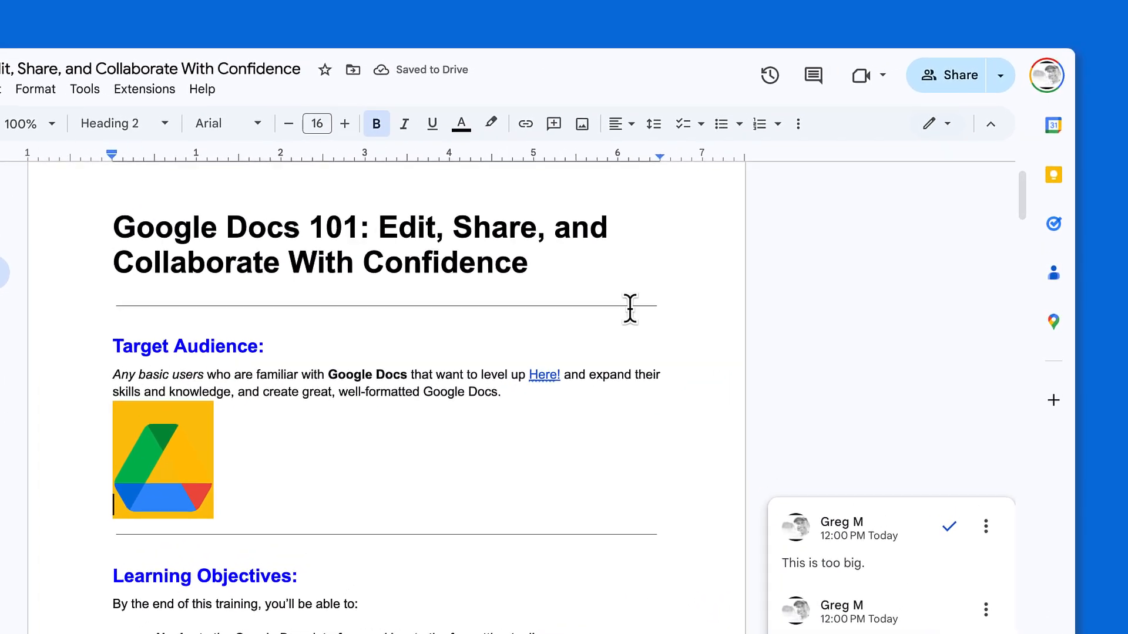
Center-align the Google Drive icon image and return it to left alignment.
{"action": "left_click", "coordinate": [628, 129]}
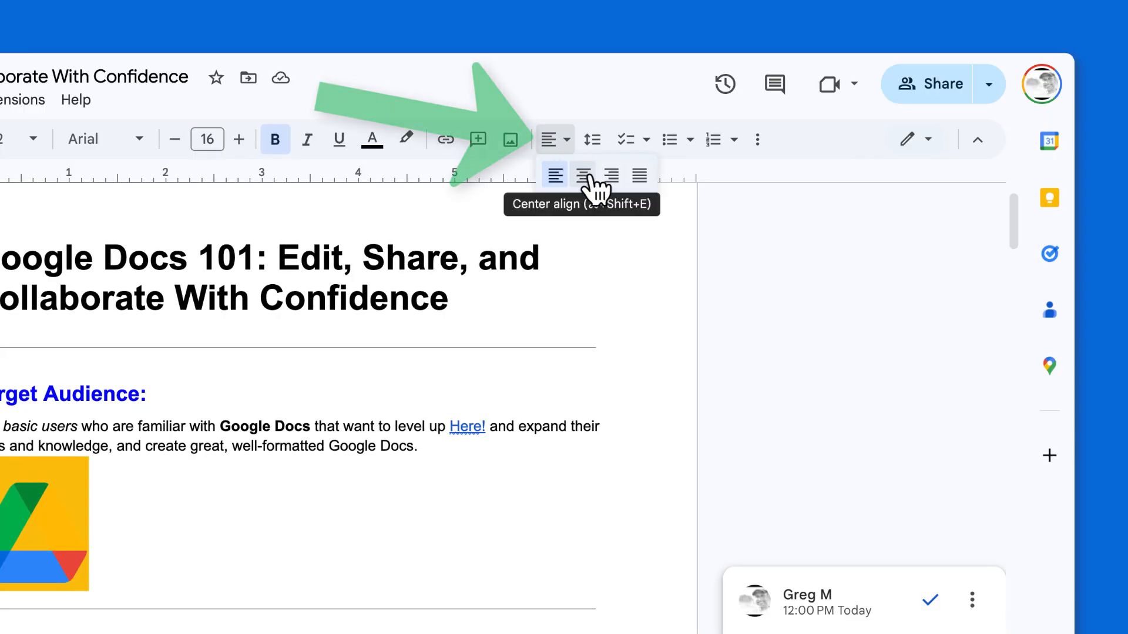
{"action": "left_click", "coordinate": [583, 175]}
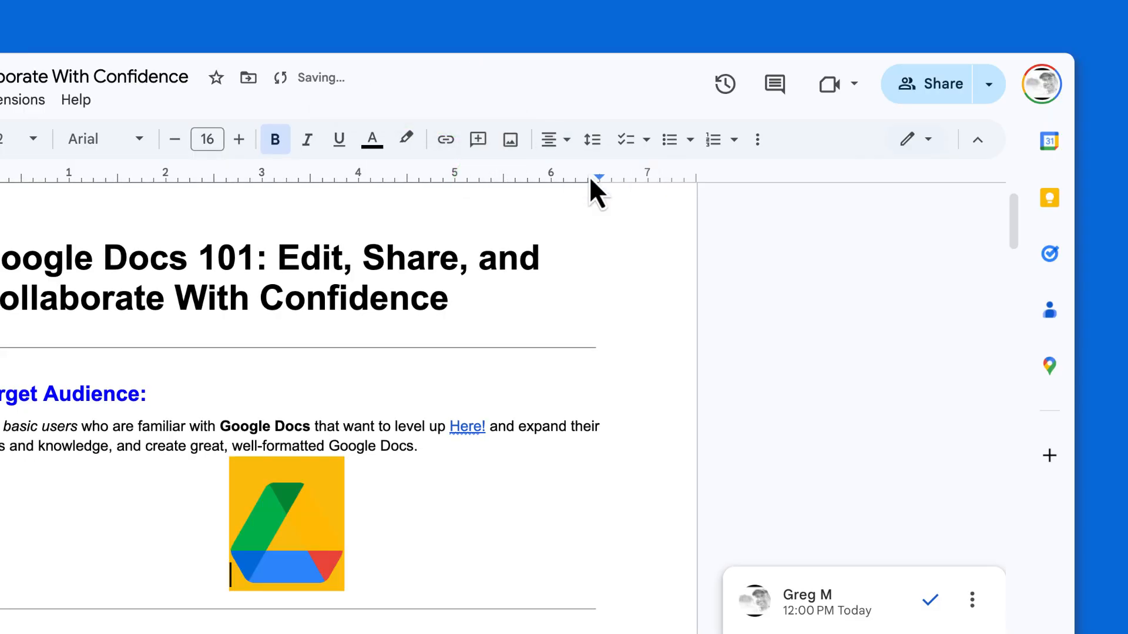
{"action": "left_click", "coordinate": [547, 133]}
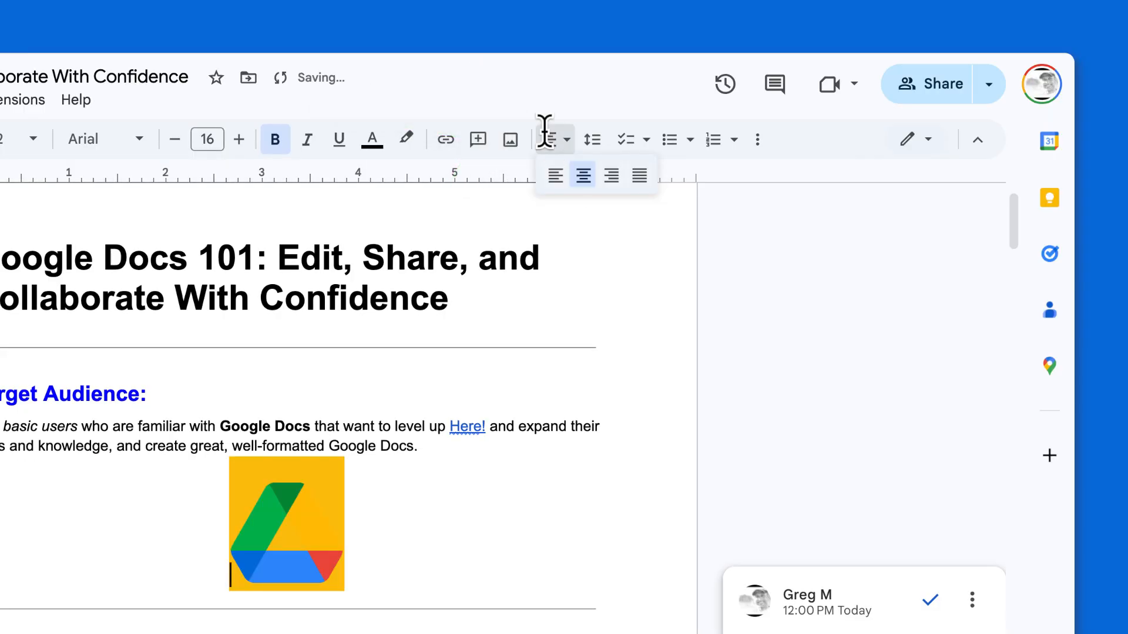
{"action": "left_click", "coordinate": [555, 175]}
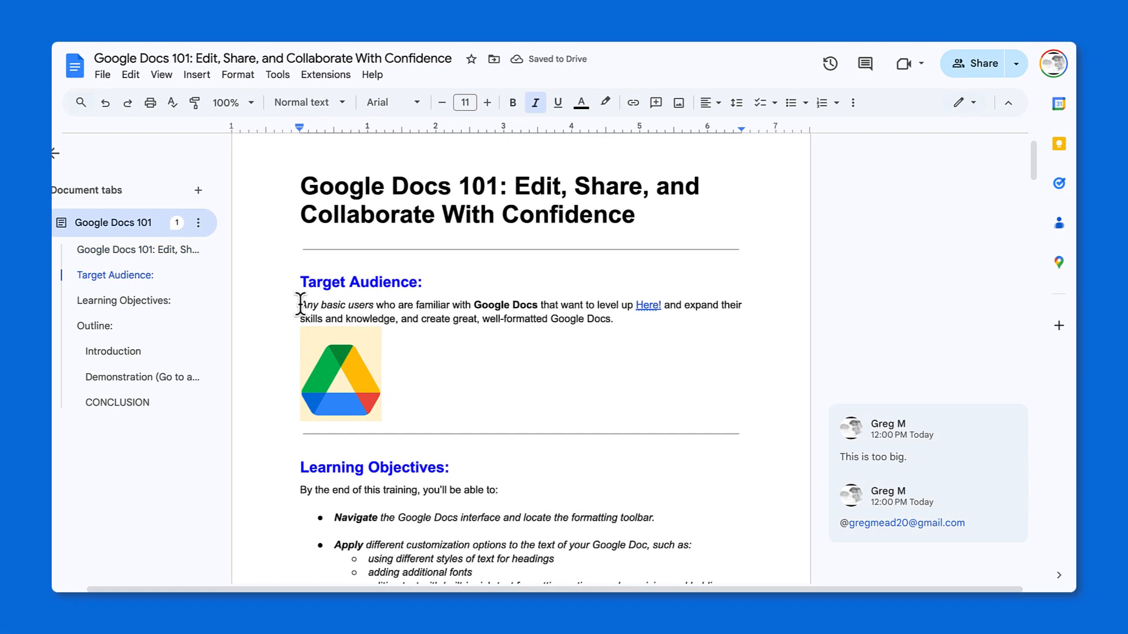
Increase the indent of the Target Audience paragraph by one level and decrease it again.
{"action": "left_click", "coordinate": [300, 304]}
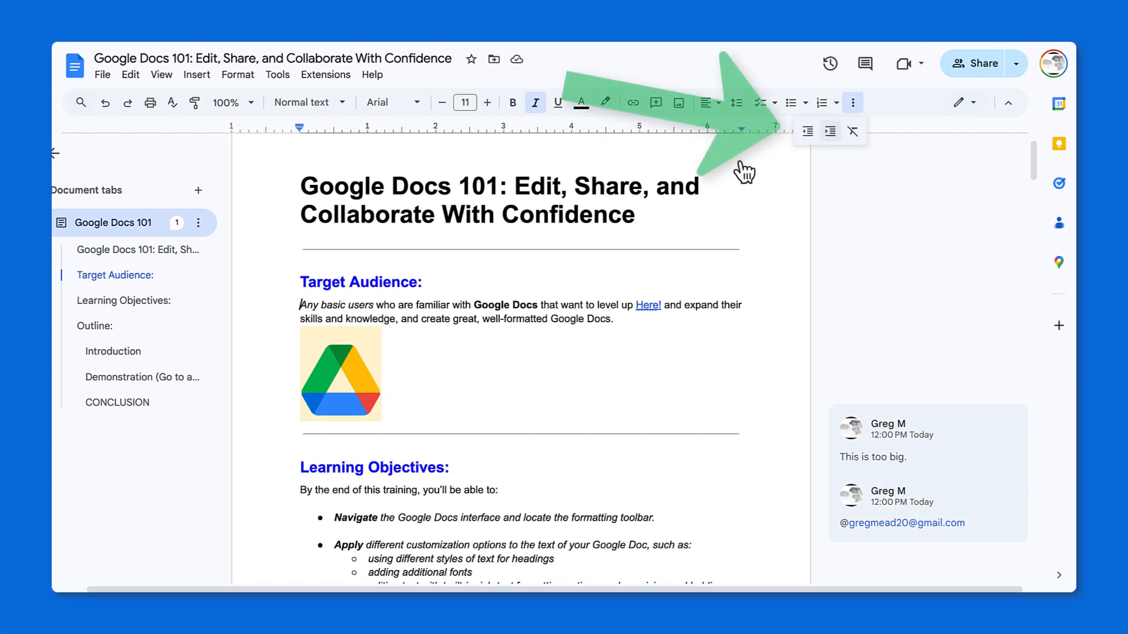
{"action": "left_click", "coordinate": [831, 131]}
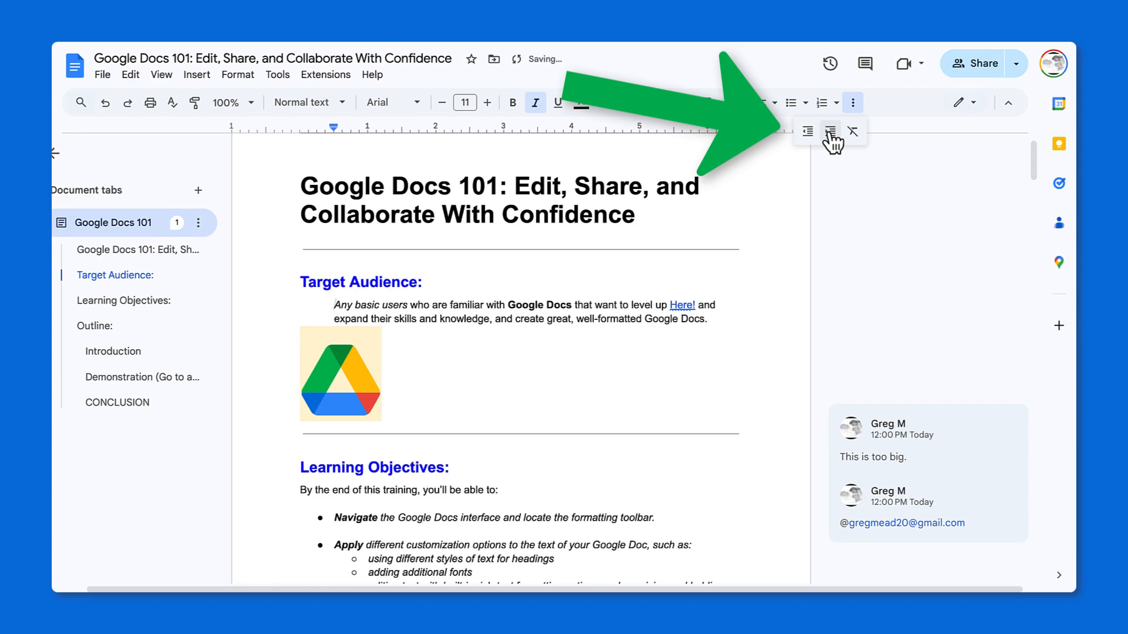
{"action": "left_click", "coordinate": [810, 137]}
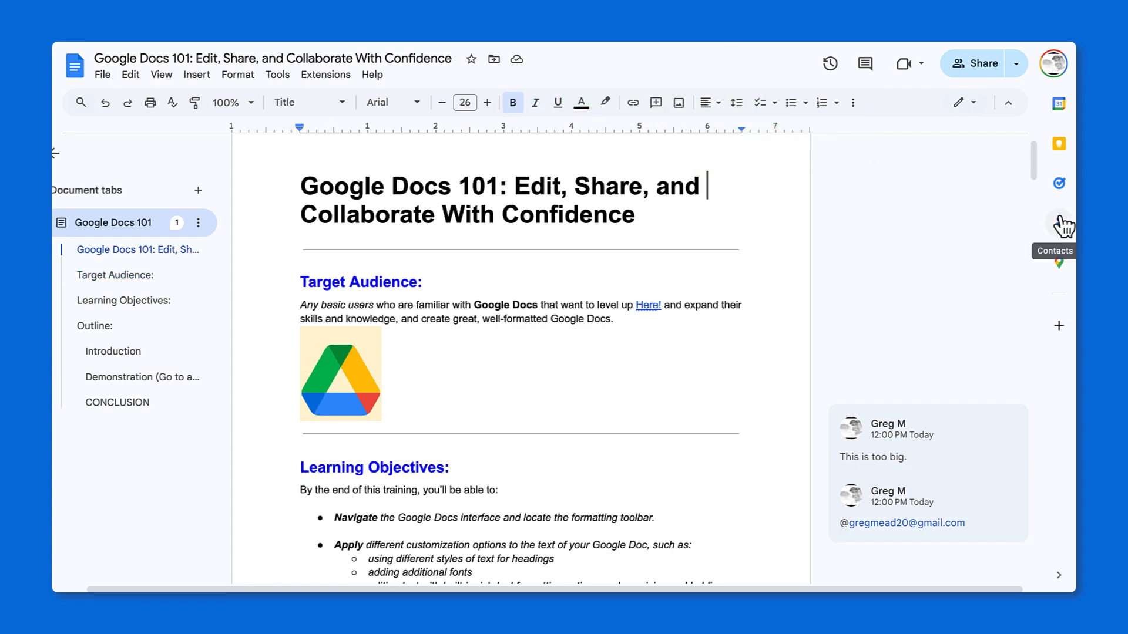
{"action": "scroll", "coordinate": [650, 385], "scroll_direction": "down", "scroll_amount": 20}
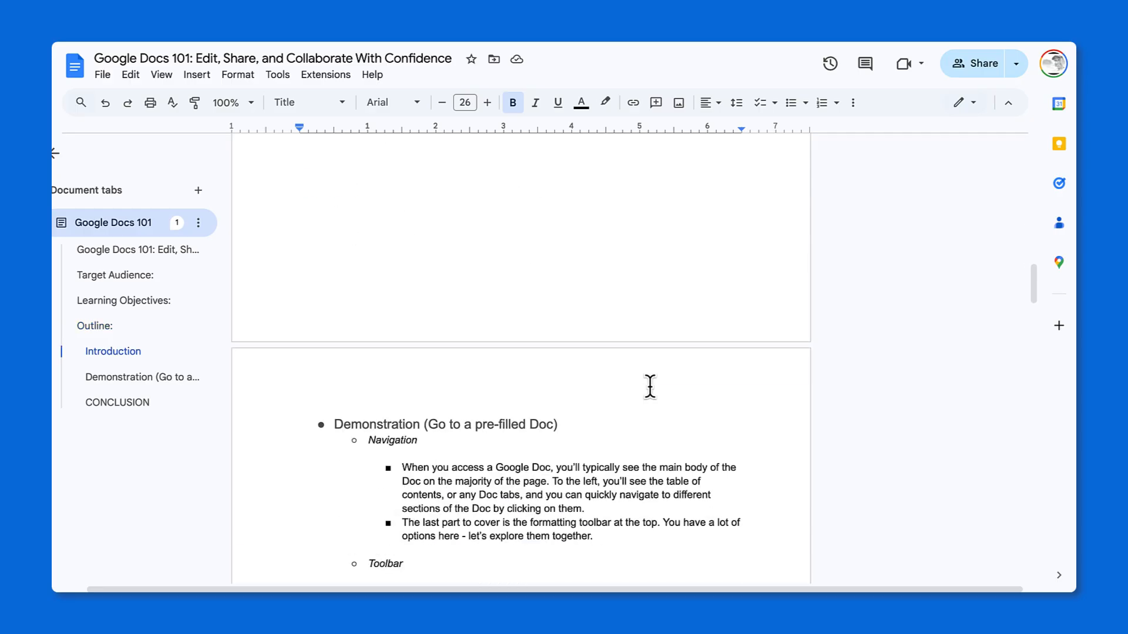
Insert a table of 2 columns by 3 rows below the BEST PRACTICE bullet in the Demonstration section.
{"action": "scroll", "coordinate": [650, 386], "scroll_direction": "down", "scroll_amount": 17}
{"action": "left_click", "coordinate": [320, 356]}
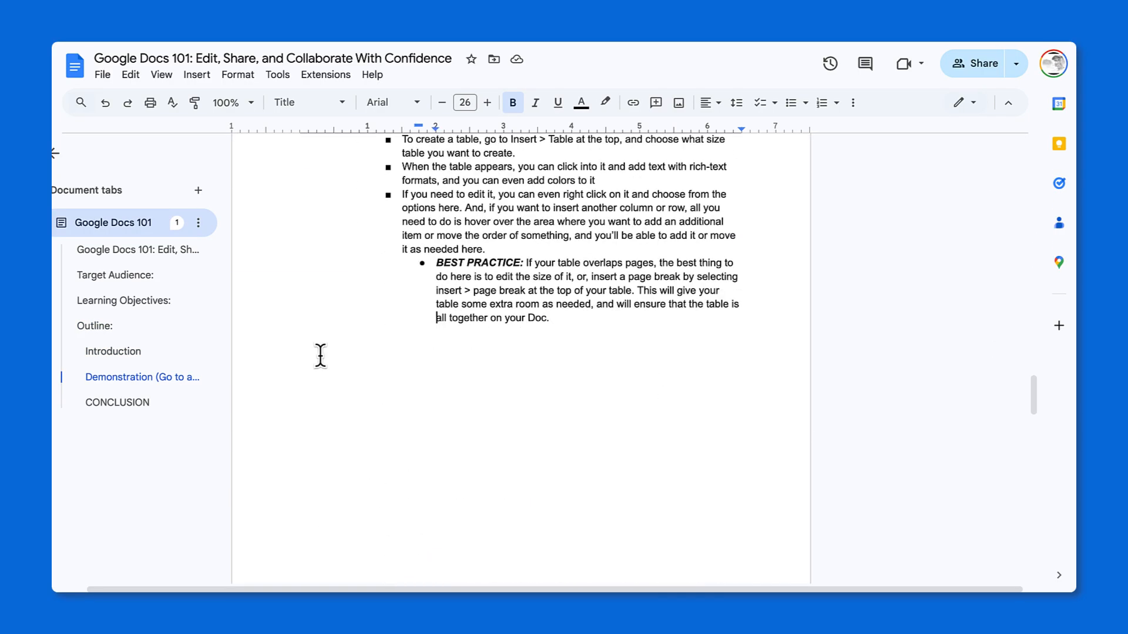
{"action": "left_click", "coordinate": [585, 318]}
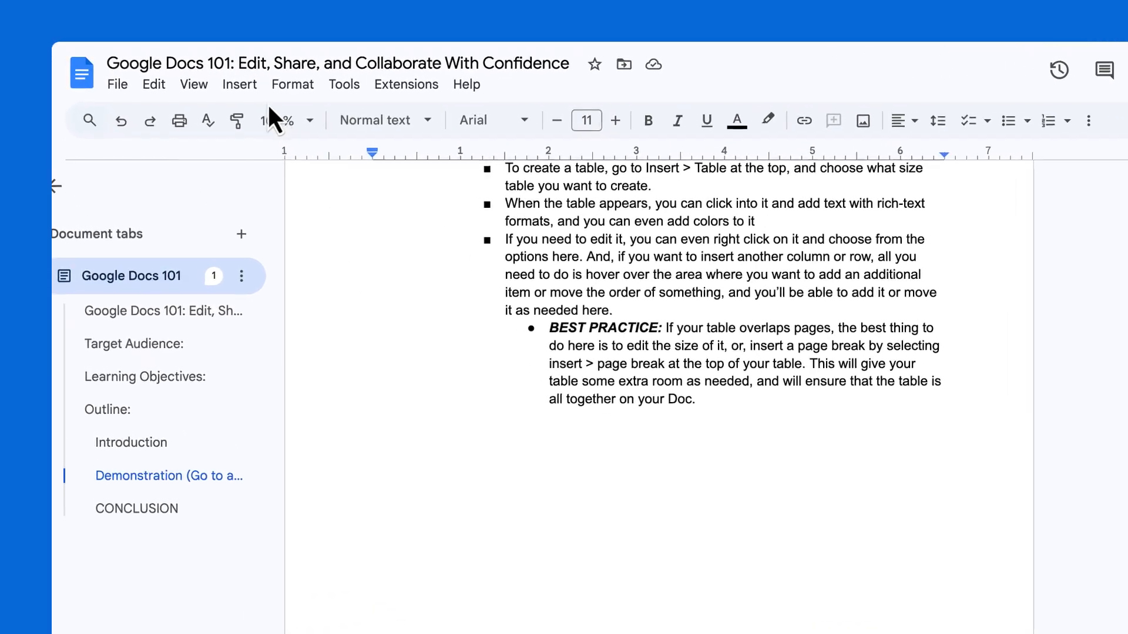
{"action": "left_click", "coordinate": [256, 89]}
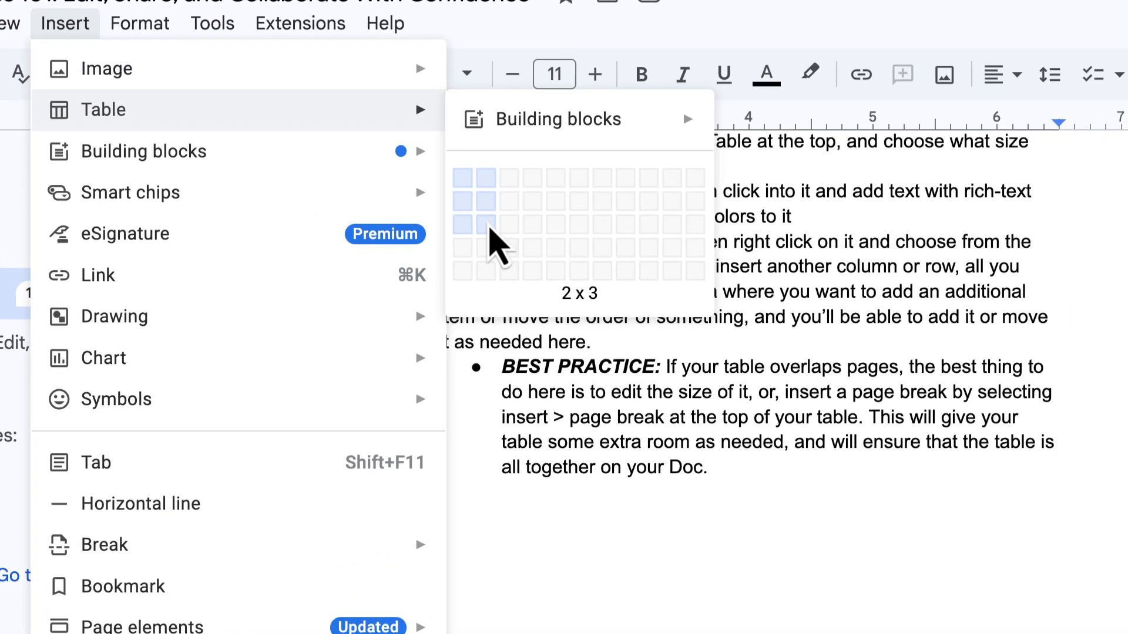
{"action": "left_click", "coordinate": [490, 226]}
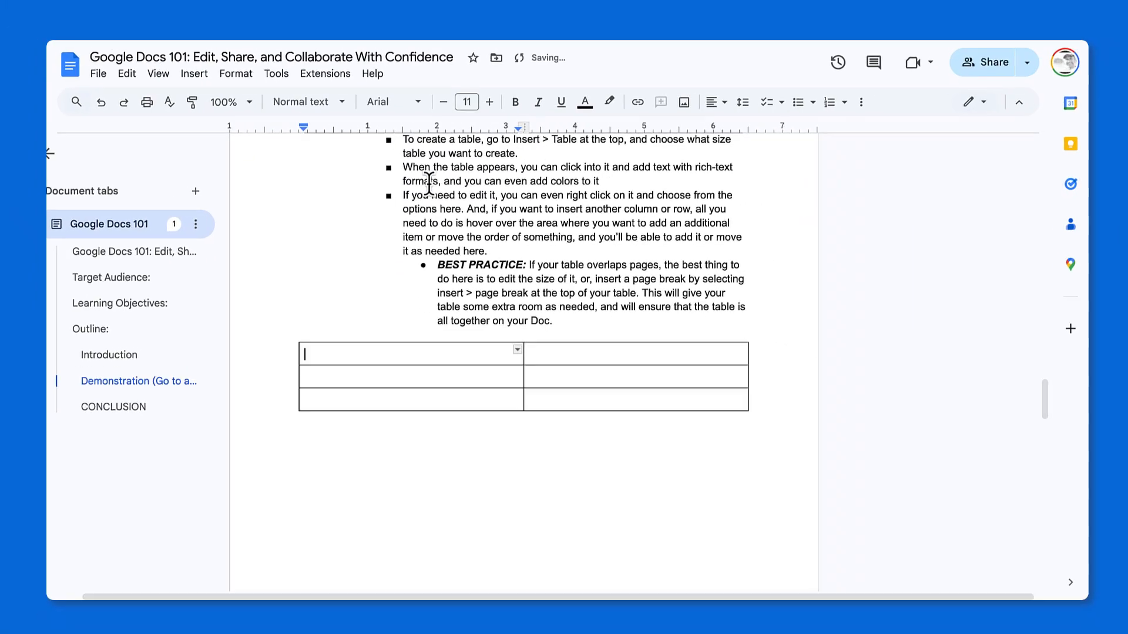
Enter "Pros" in bold in the table's first cell and fill the header row with cyan.
{"action": "double_click", "coordinate": [312, 354]}
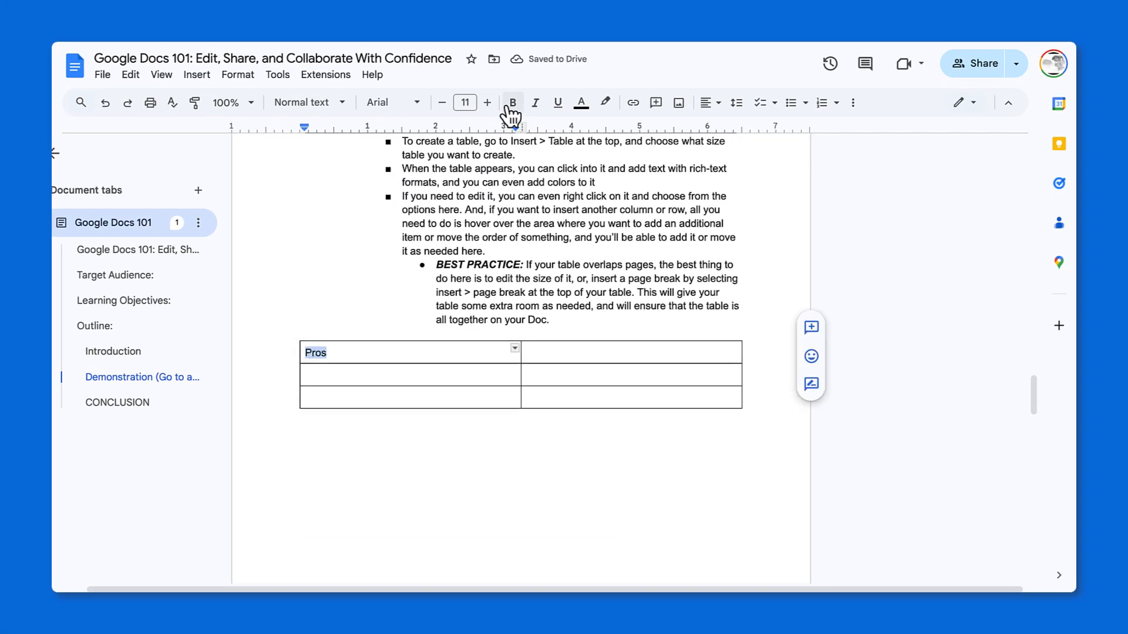
{"action": "left_click_drag", "start_coordinate": [345, 359], "coordinate": [639, 350]}
{"action": "left_click", "coordinate": [903, 103]}
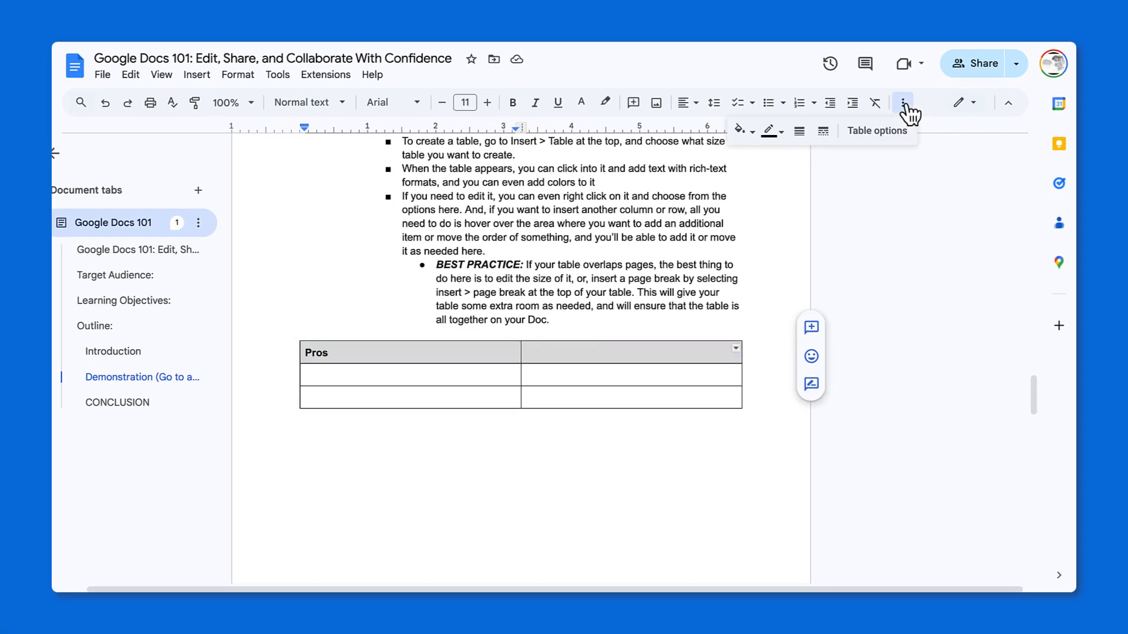
{"action": "left_click", "coordinate": [754, 131]}
{"action": "left_click", "coordinate": [824, 196]}
{"action": "left_click", "coordinate": [382, 375]}
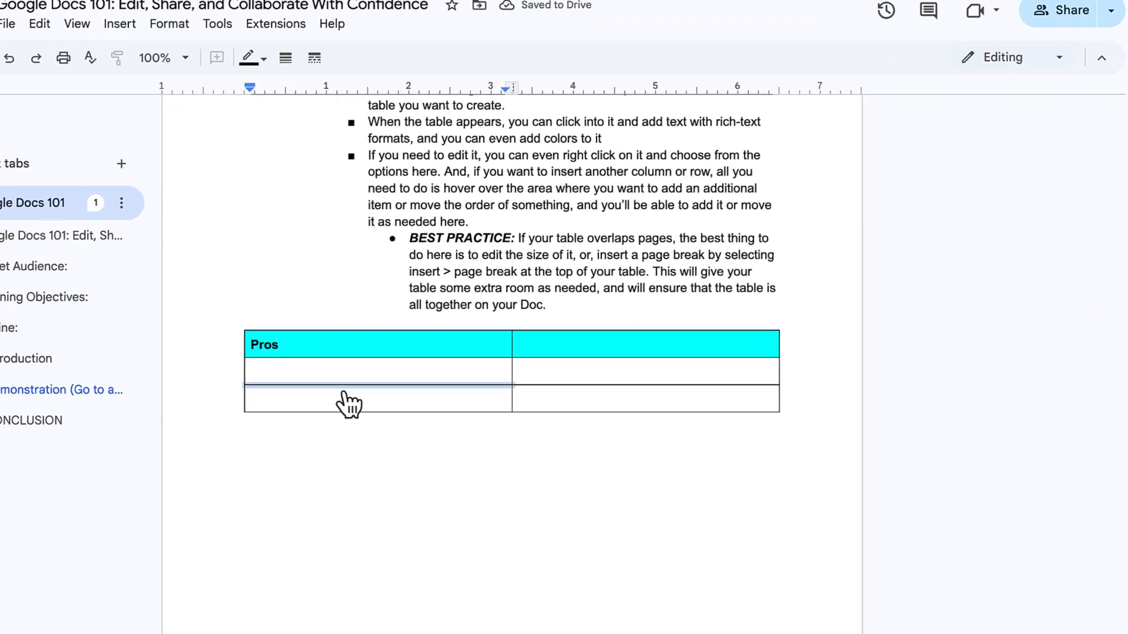
View the row and column editing options for the table's last row, and try the header row's move handle.
{"action": "right_click", "coordinate": [348, 404]}
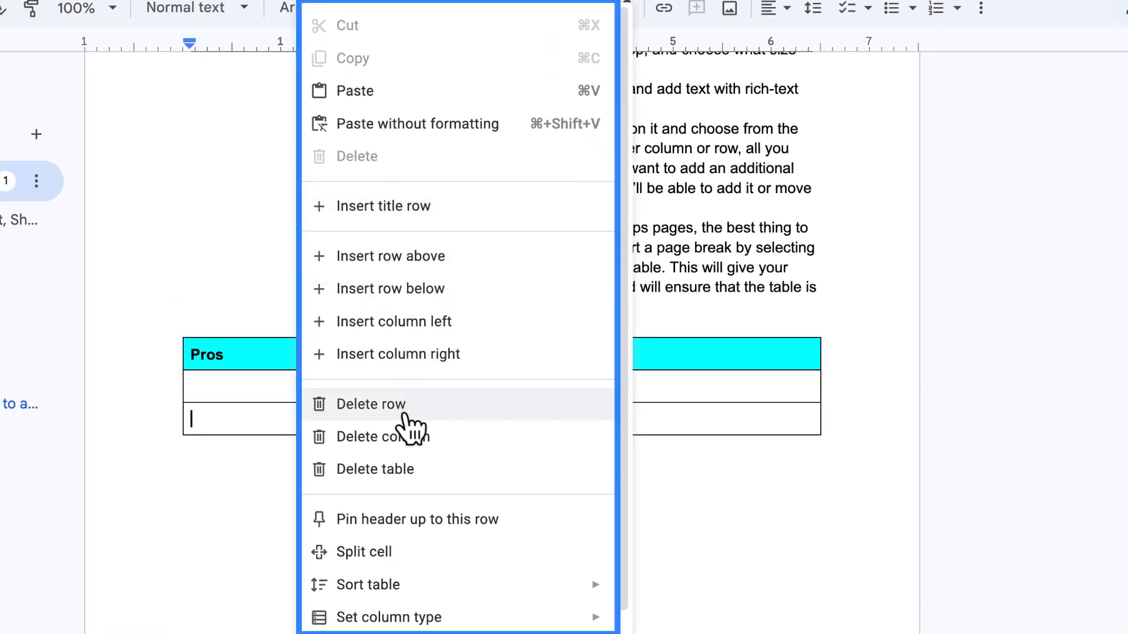
{"action": "left_click", "coordinate": [264, 426]}
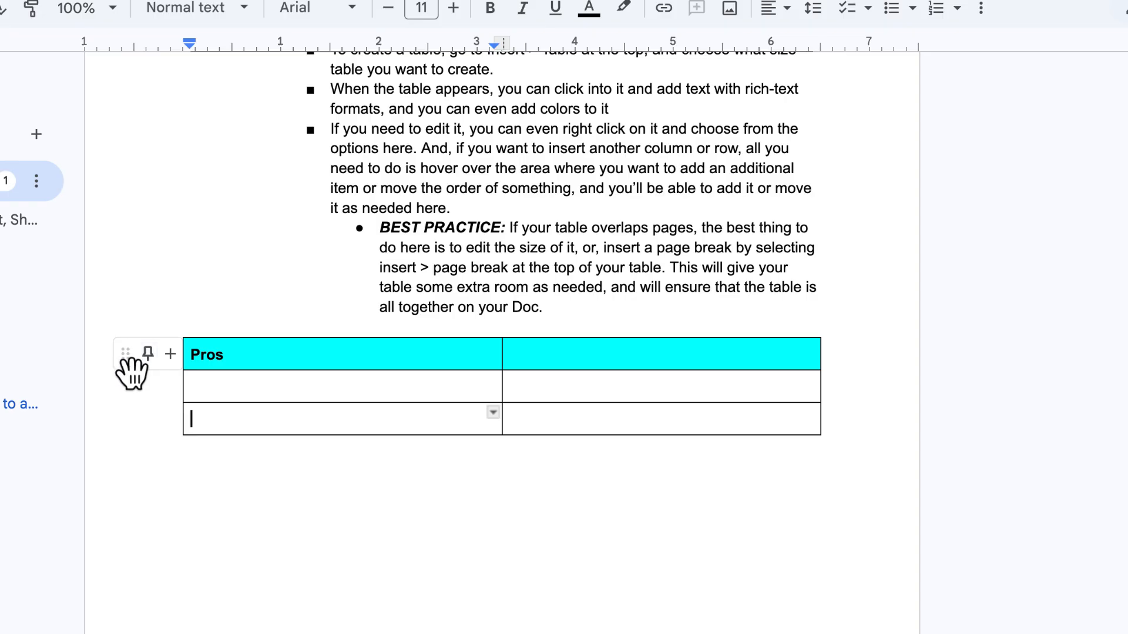
{"action": "left_click_drag", "start_coordinate": [131, 370], "coordinate": [131, 347]}
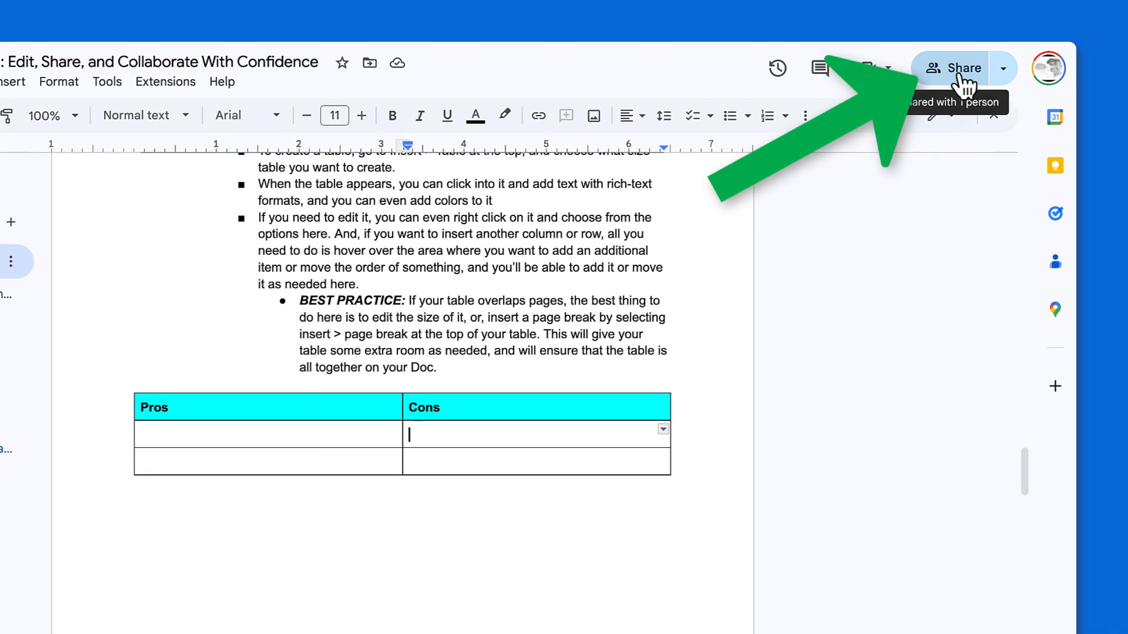
Share the document with another collaborator by entering their e-mail address, with the Editor role and Notify people enabled.
{"action": "left_click", "coordinate": [960, 70]}
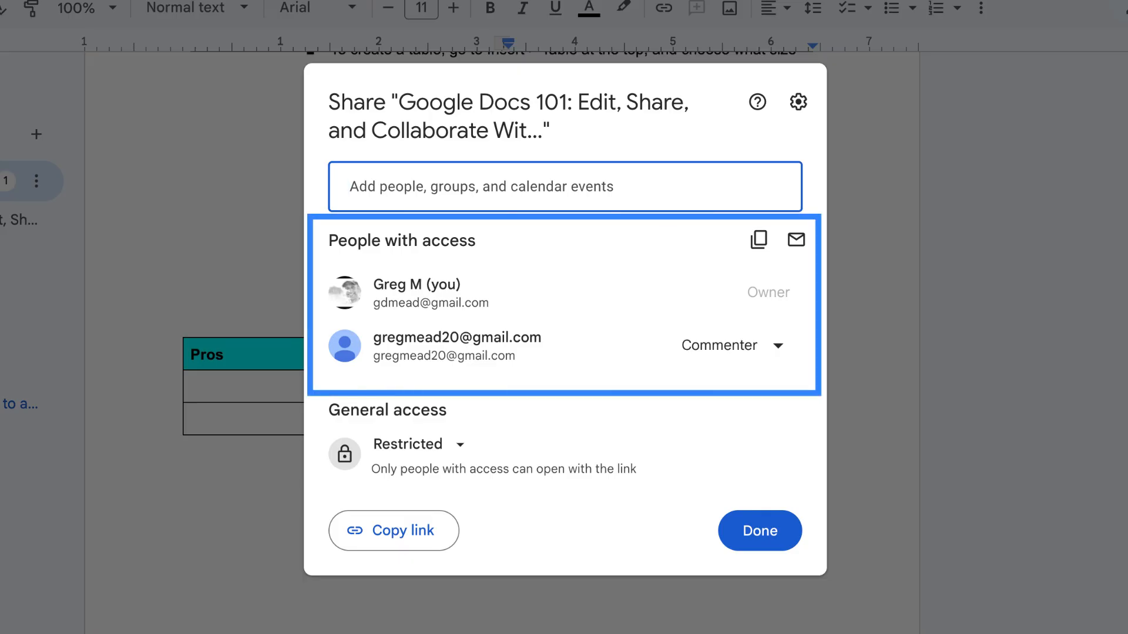
{"action": "left_click", "coordinate": [593, 190]}
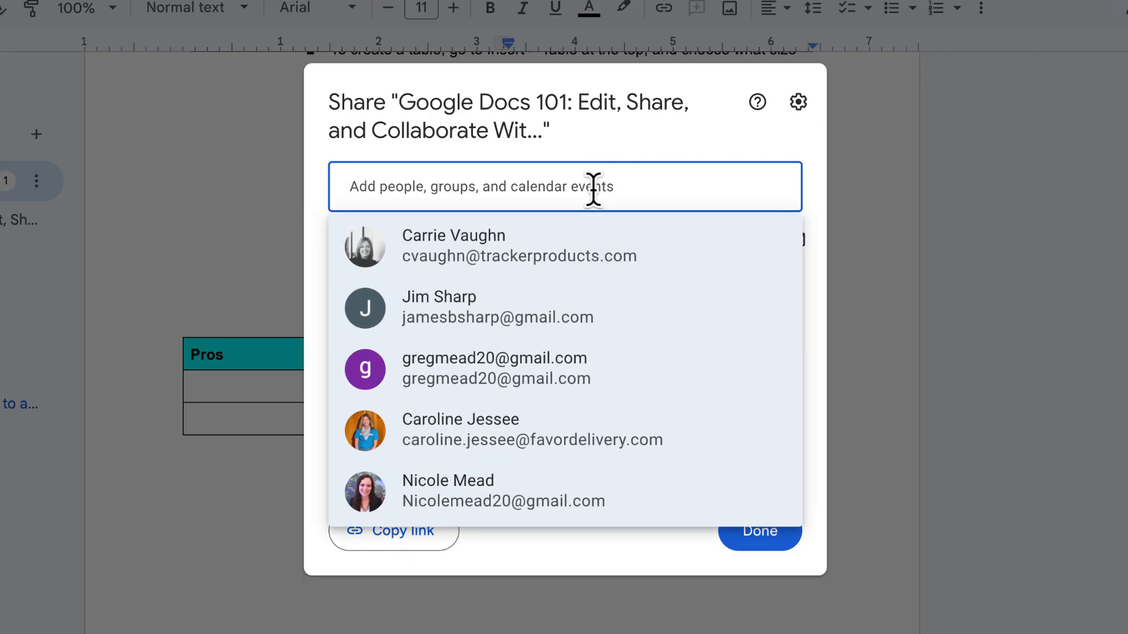
{"action": "key", "text": "Return"}
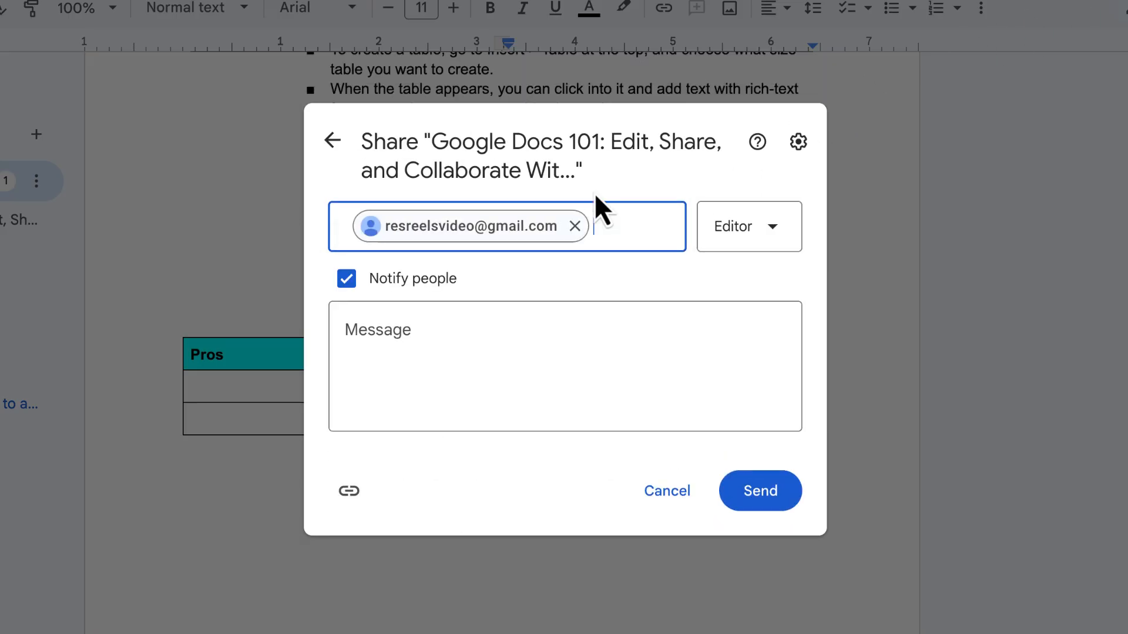
{"action": "left_click", "coordinate": [766, 499]}
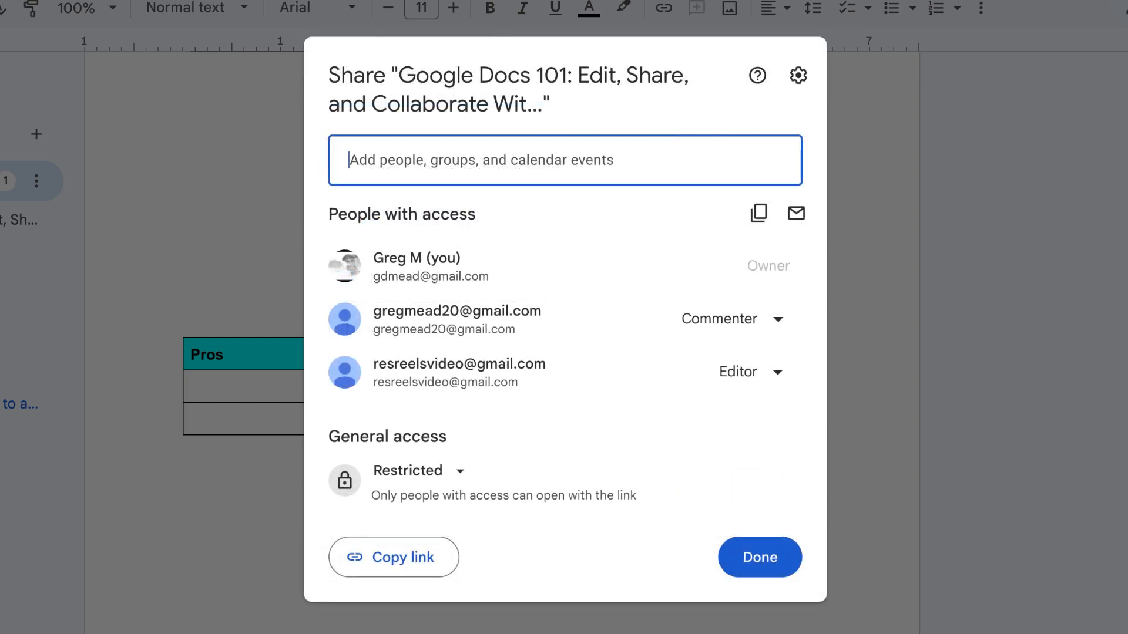
Review the document's general access choices, leave access at Restricted, and close the sharing settings.
{"action": "left_click", "coordinate": [468, 480]}
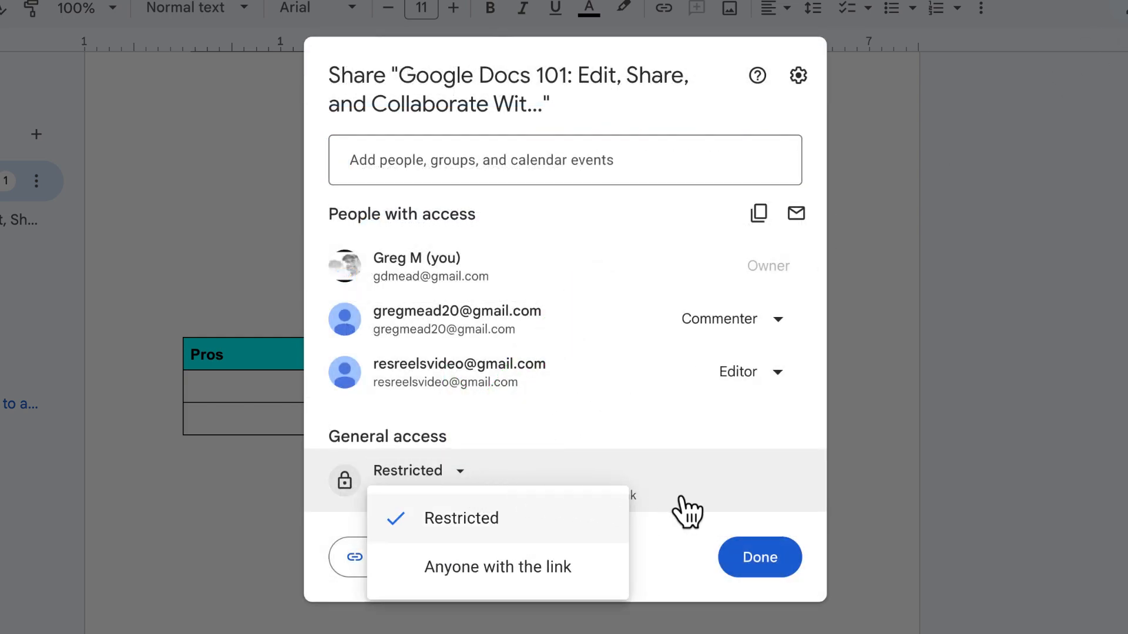
{"action": "left_click", "coordinate": [730, 502]}
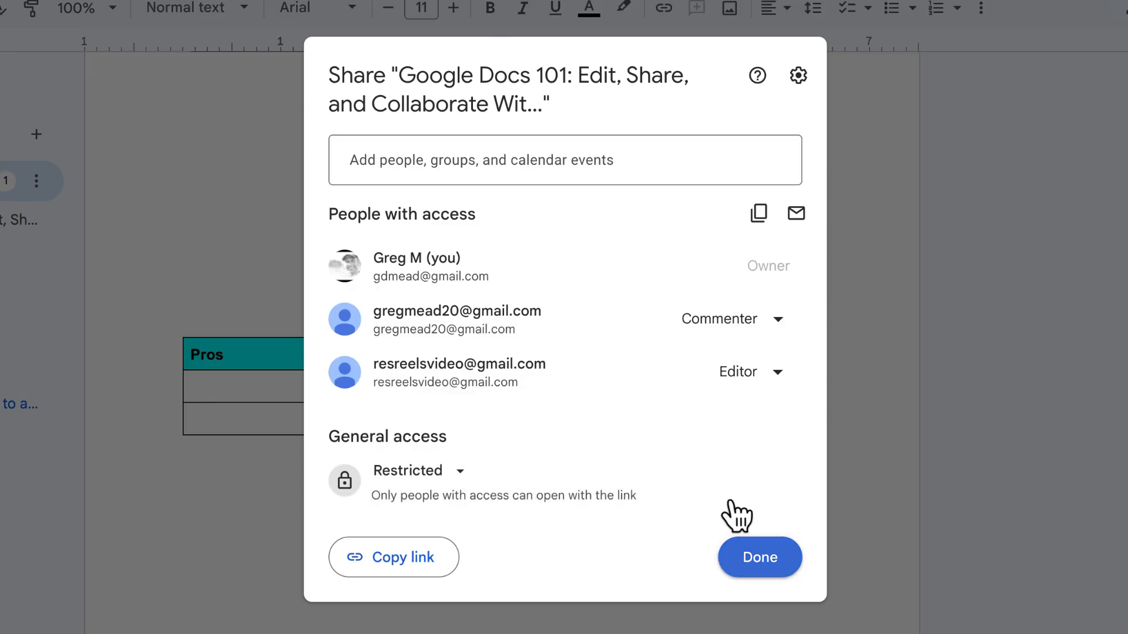
{"action": "left_click", "coordinate": [759, 564]}
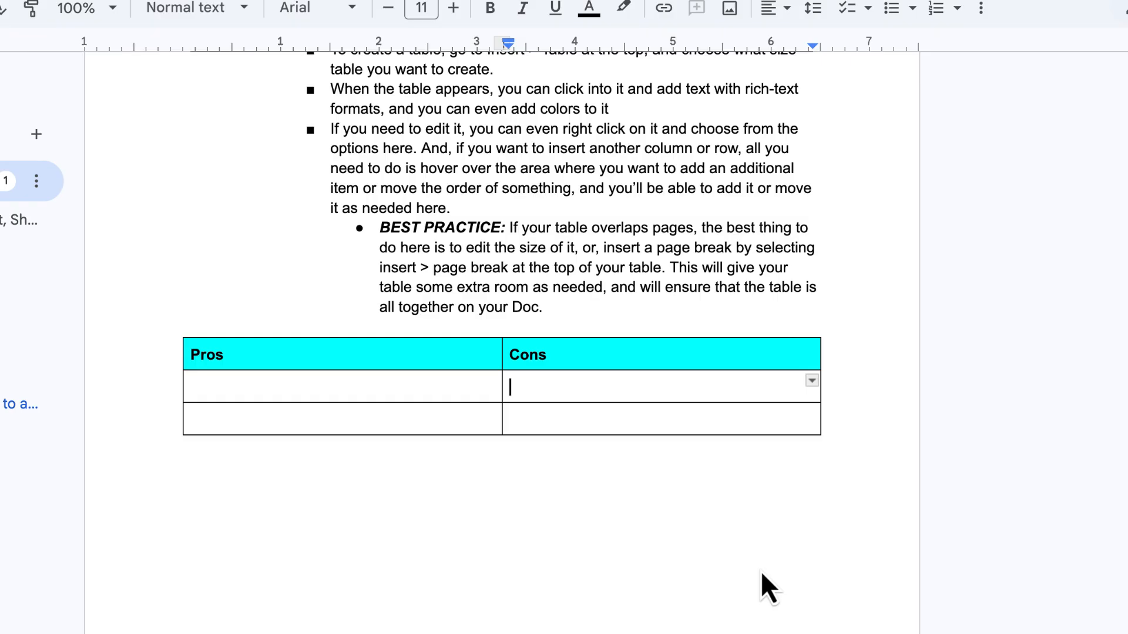